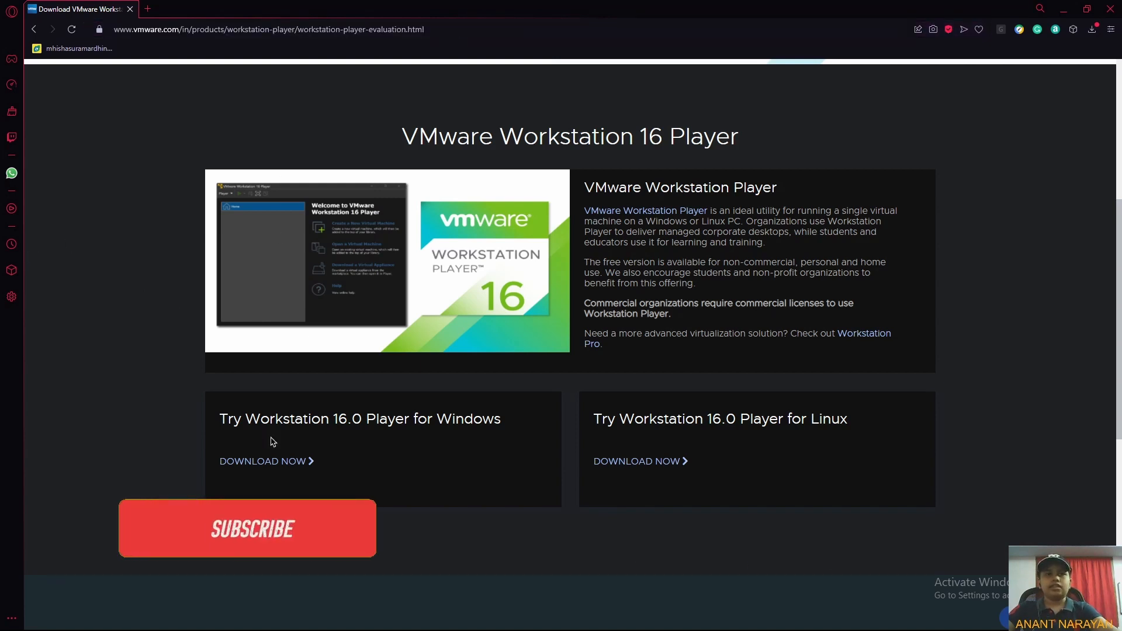
Download the Workstation 16.0 Player for Windows installer and save it to the Downloads folder.
{"action": "left_click", "coordinate": [273, 463]}
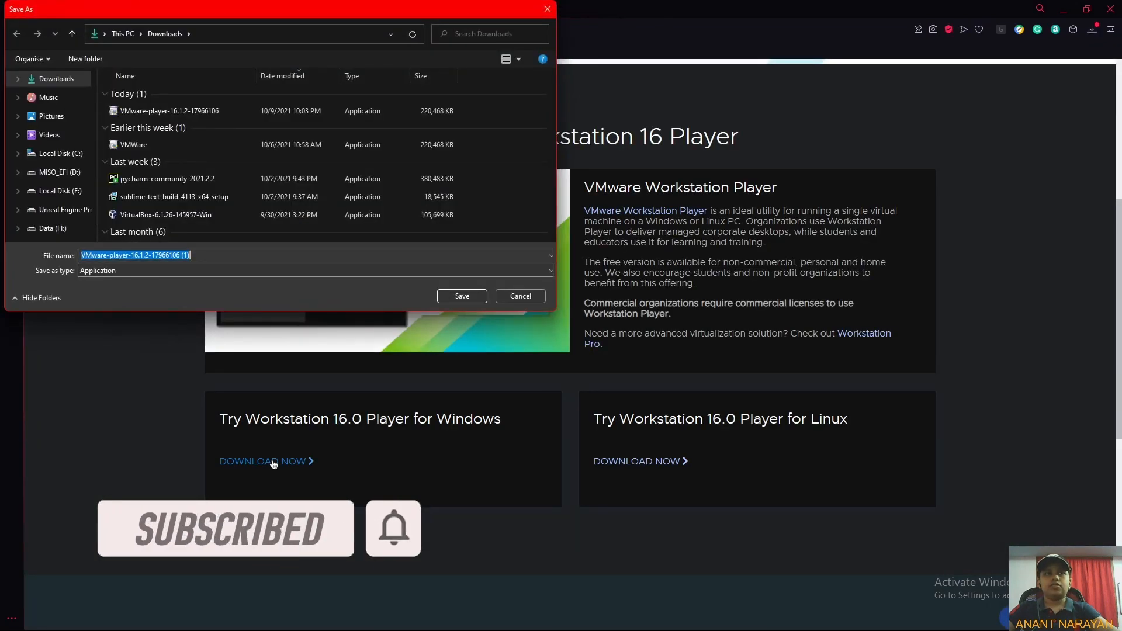
{"action": "left_click", "coordinate": [462, 296]}
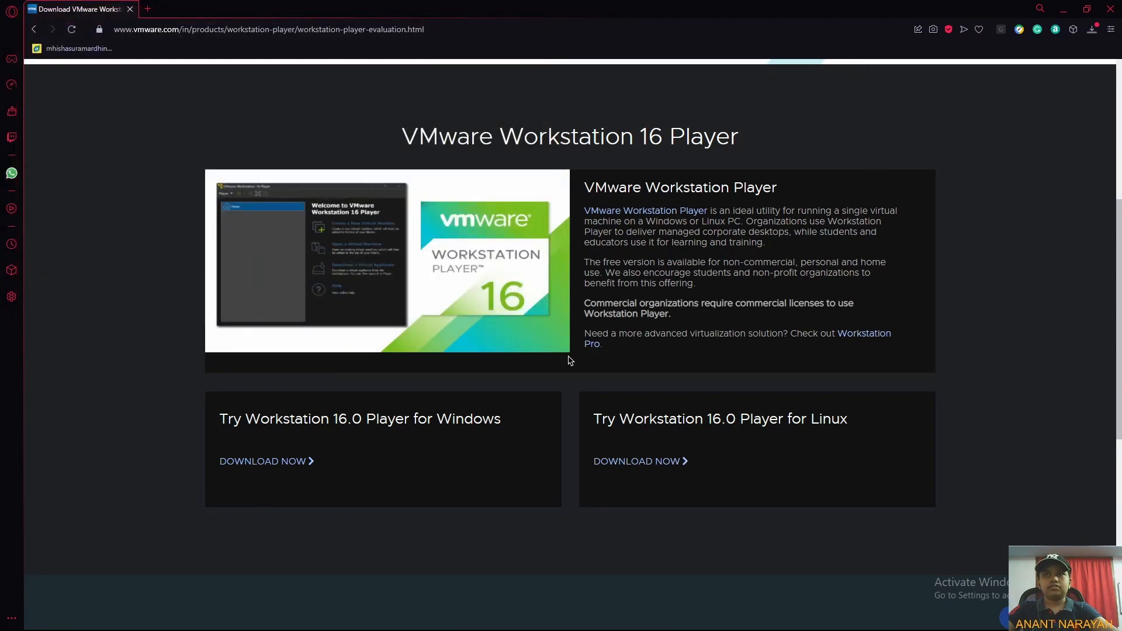
Launch the downloaded VMware Player installer from the Downloads folder and allow it to make changes.
{"action": "left_click", "coordinate": [550, 617]}
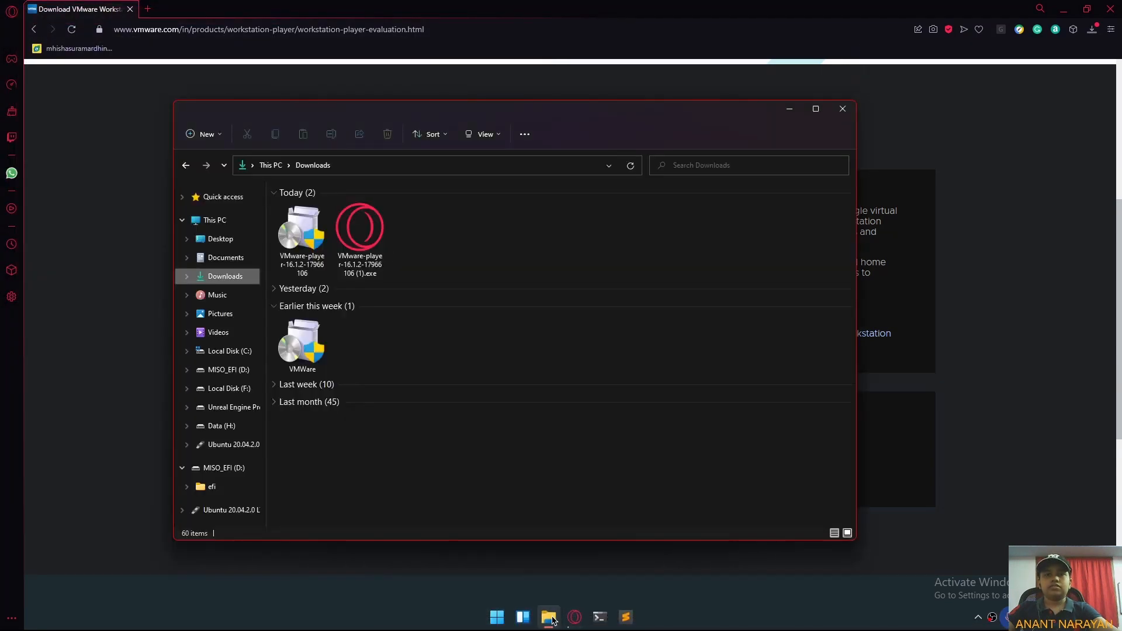
{"action": "double_click", "coordinate": [306, 235]}
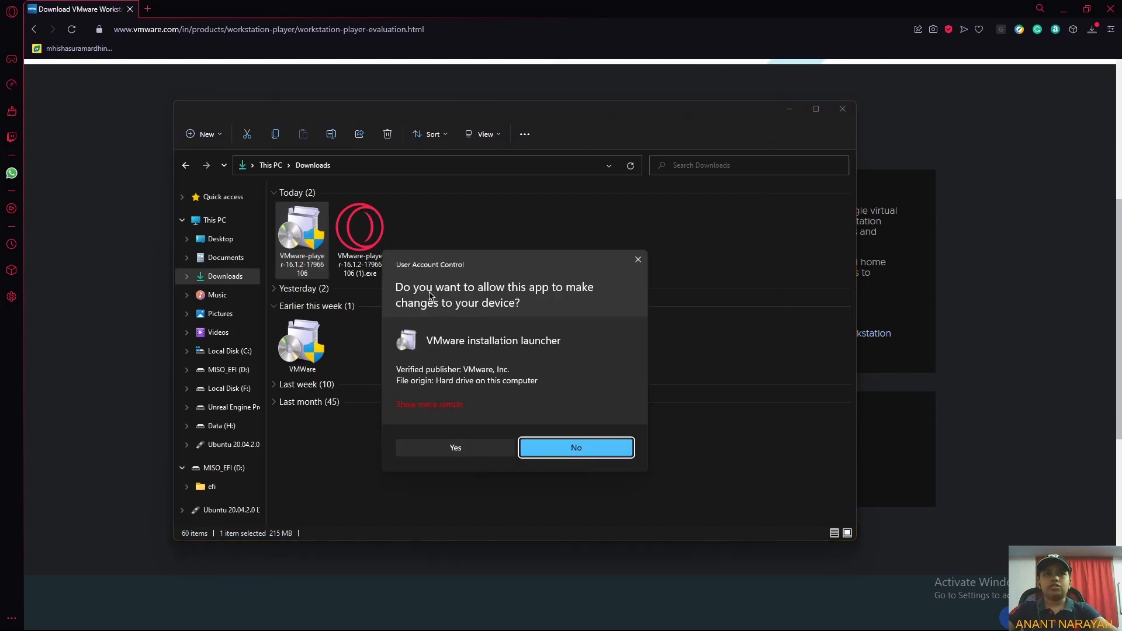
{"action": "left_click", "coordinate": [456, 447]}
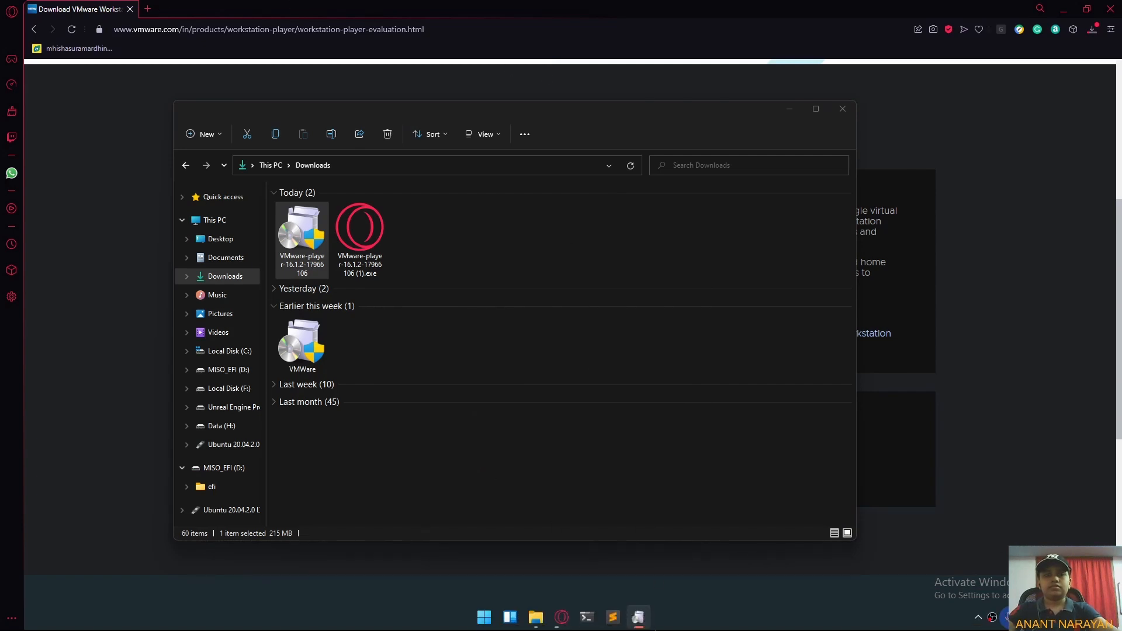
{"action": "mouse_move", "coordinate": [652, 620]}
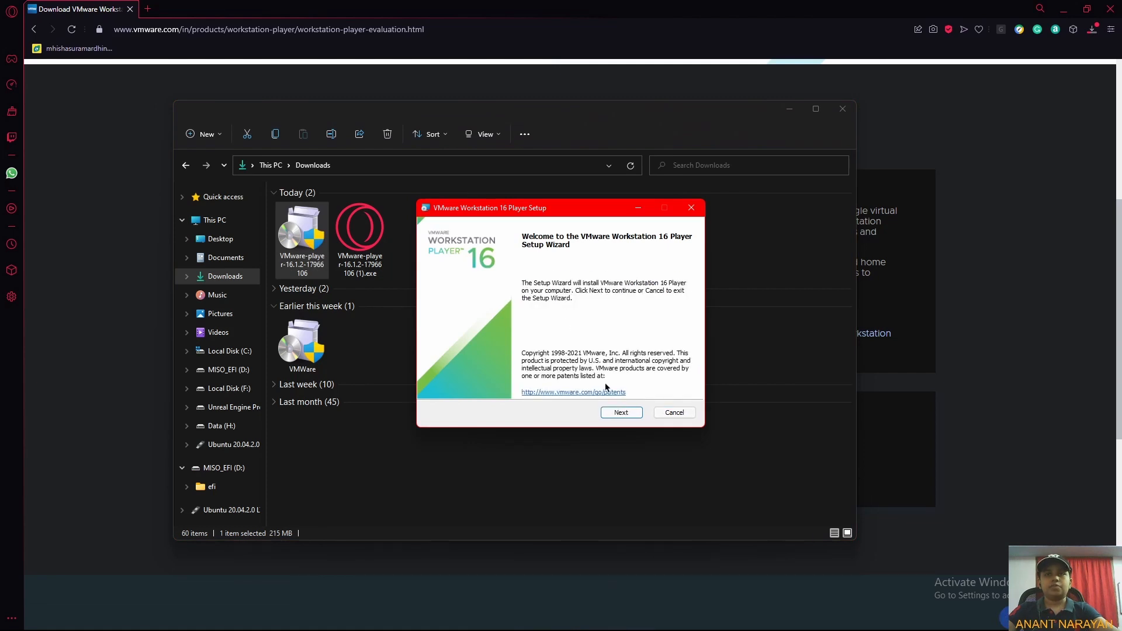
Start the setup wizard and accept the terms in the License Agreement.
{"action": "left_click", "coordinate": [614, 413]}
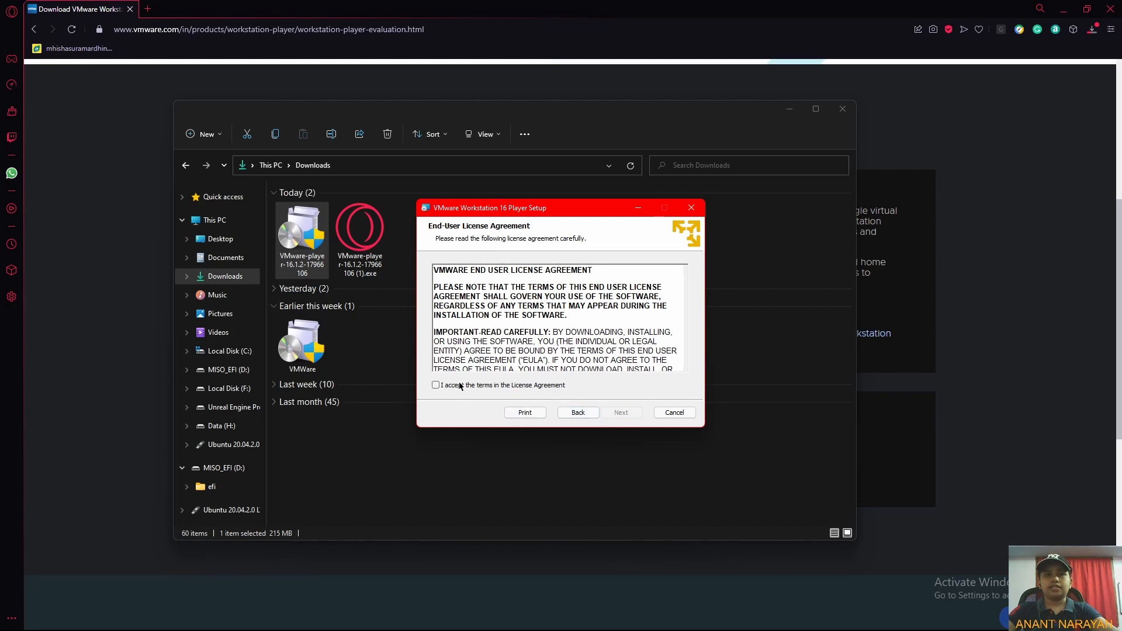
{"action": "left_click", "coordinate": [460, 385]}
{"action": "left_click", "coordinate": [621, 413]}
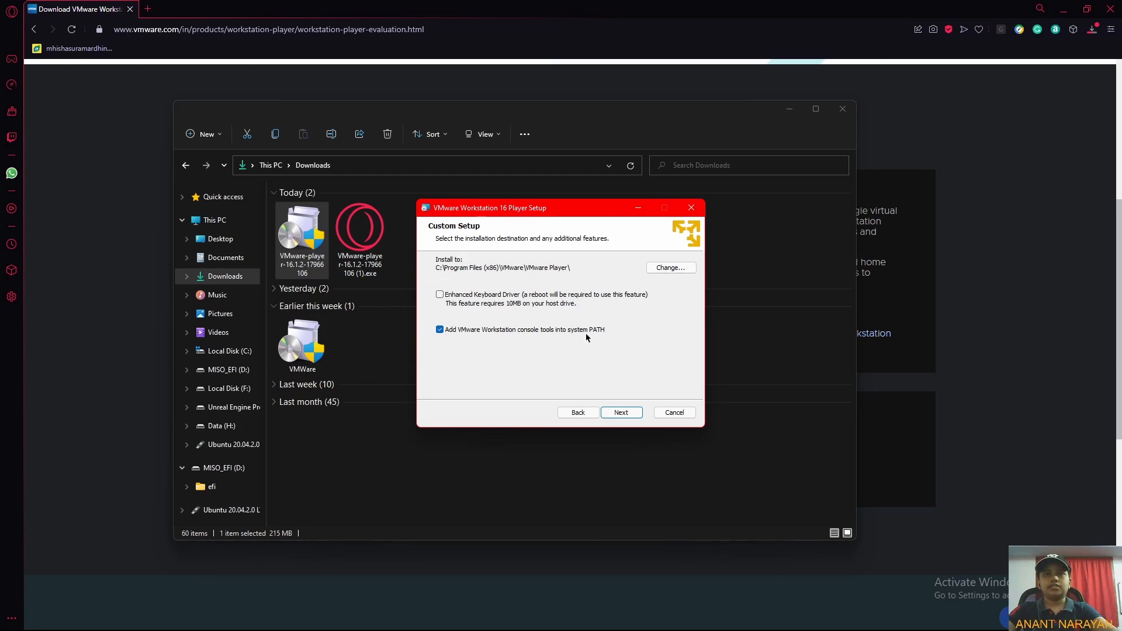
Keep the default custom setup, user experience and shortcut options, install VMware Workstation 16 Player and finish the wizard.
{"action": "left_click", "coordinate": [612, 416]}
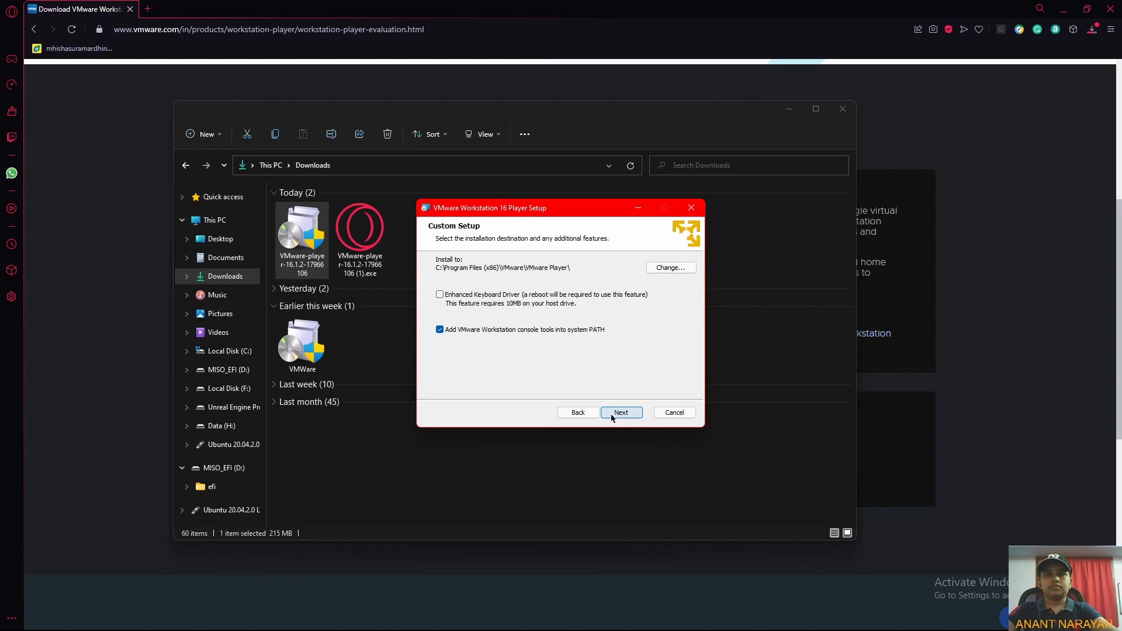
{"action": "left_click", "coordinate": [621, 413]}
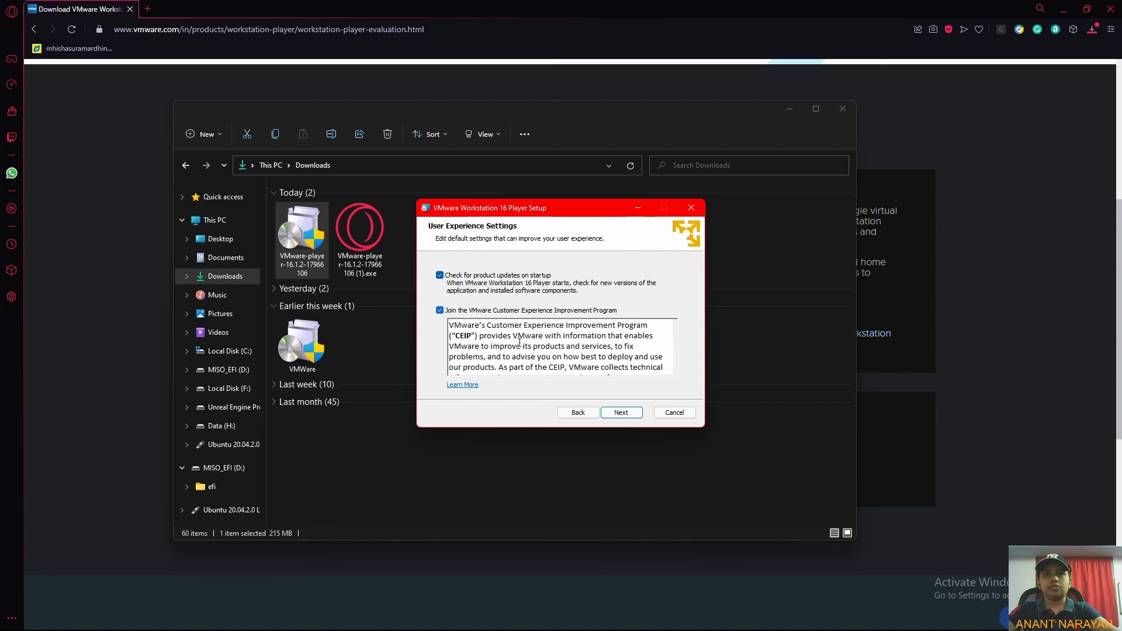
{"action": "left_click", "coordinate": [607, 418]}
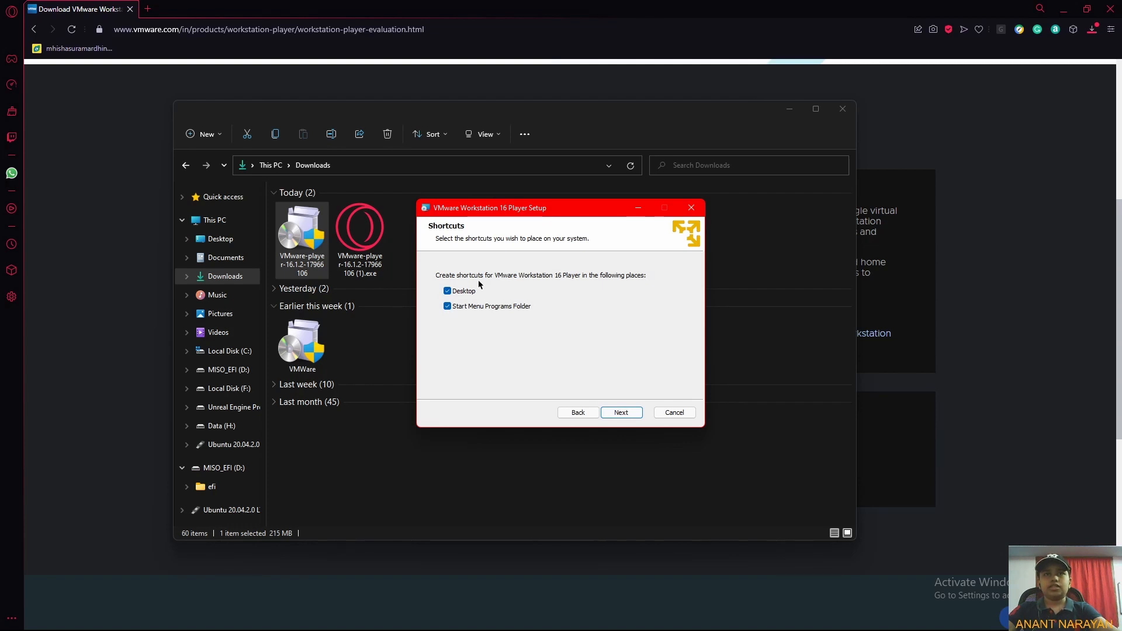
{"action": "left_click", "coordinate": [622, 413]}
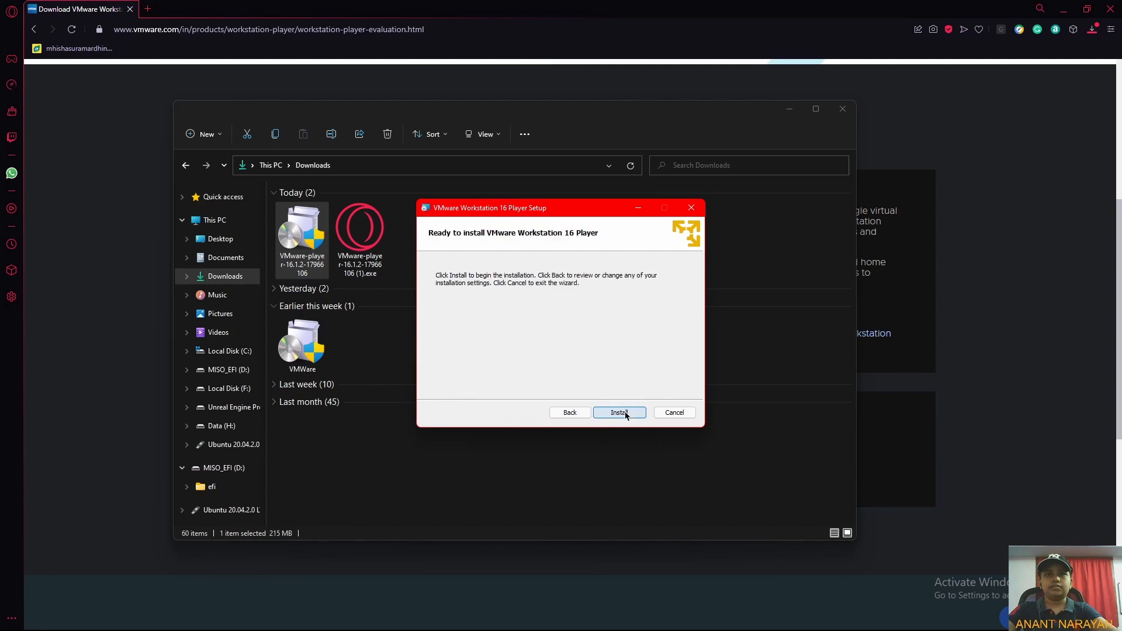
{"action": "left_click", "coordinate": [624, 413]}
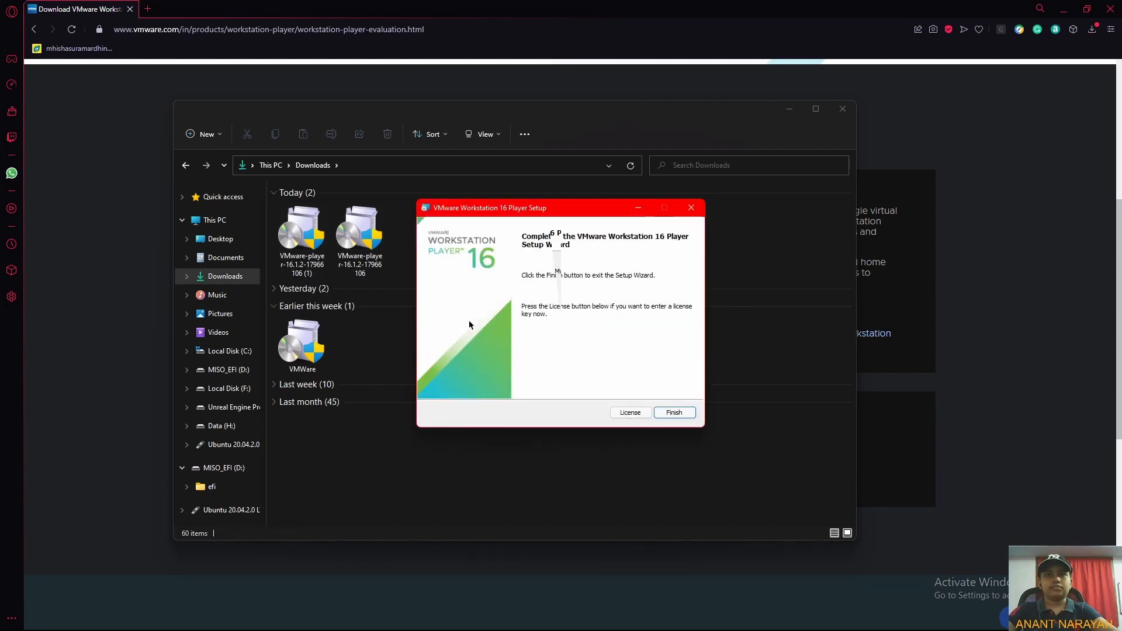
{"action": "left_click", "coordinate": [675, 413]}
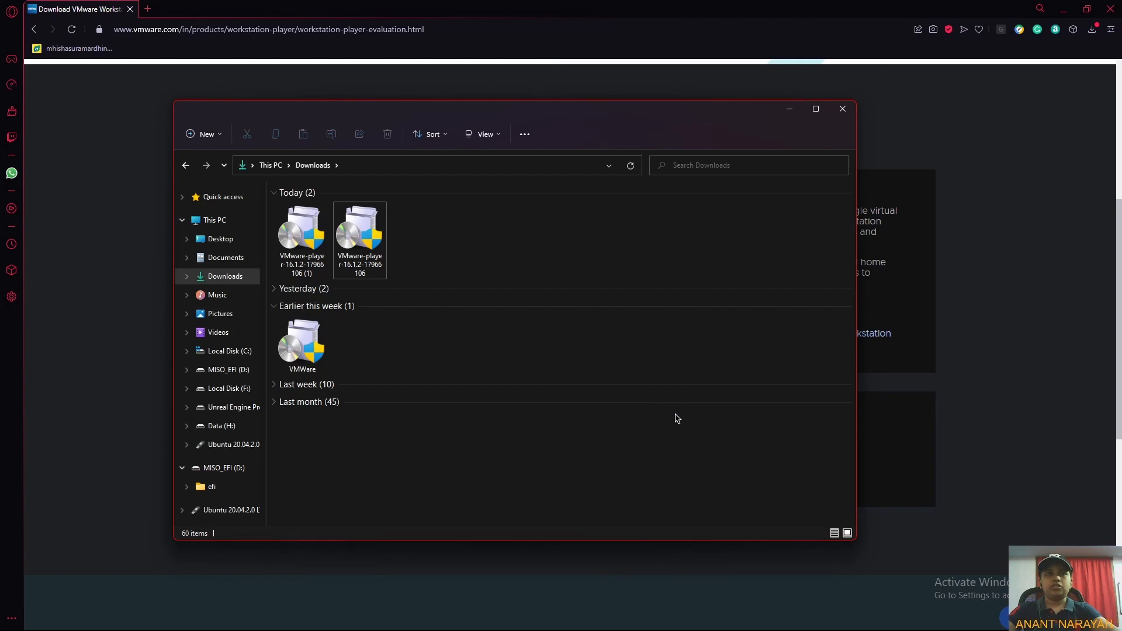
Launch VMware Workstation 16 Player from the Start search and move its window toward the screen centre.
{"action": "key", "text": "super"}
{"action": "type", "text": "vmw"}
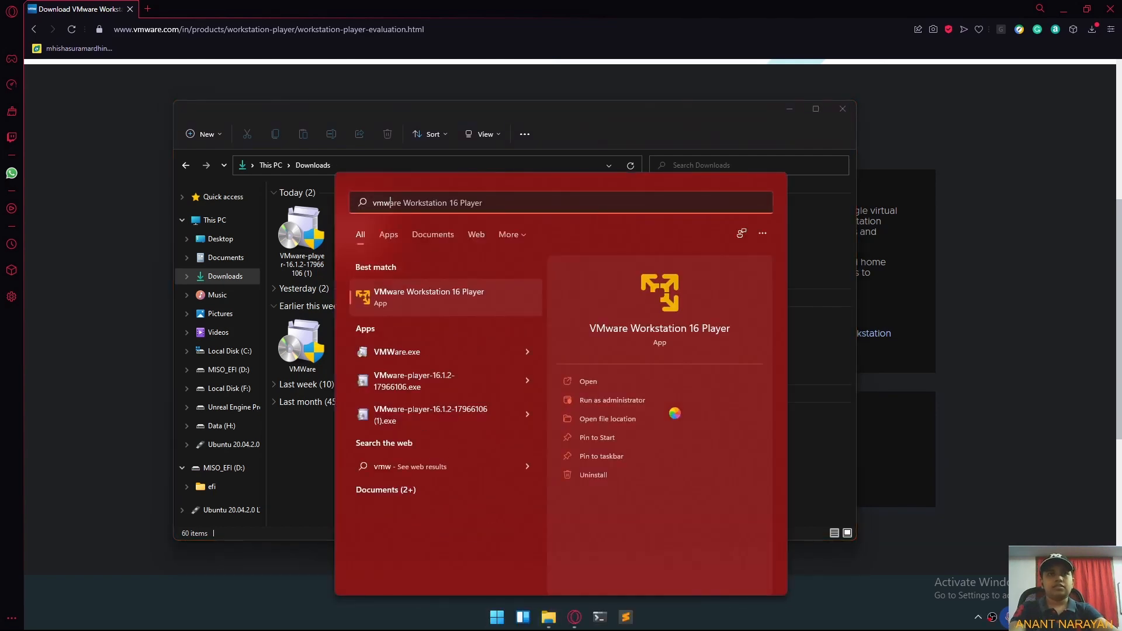
{"action": "key", "text": "Return"}
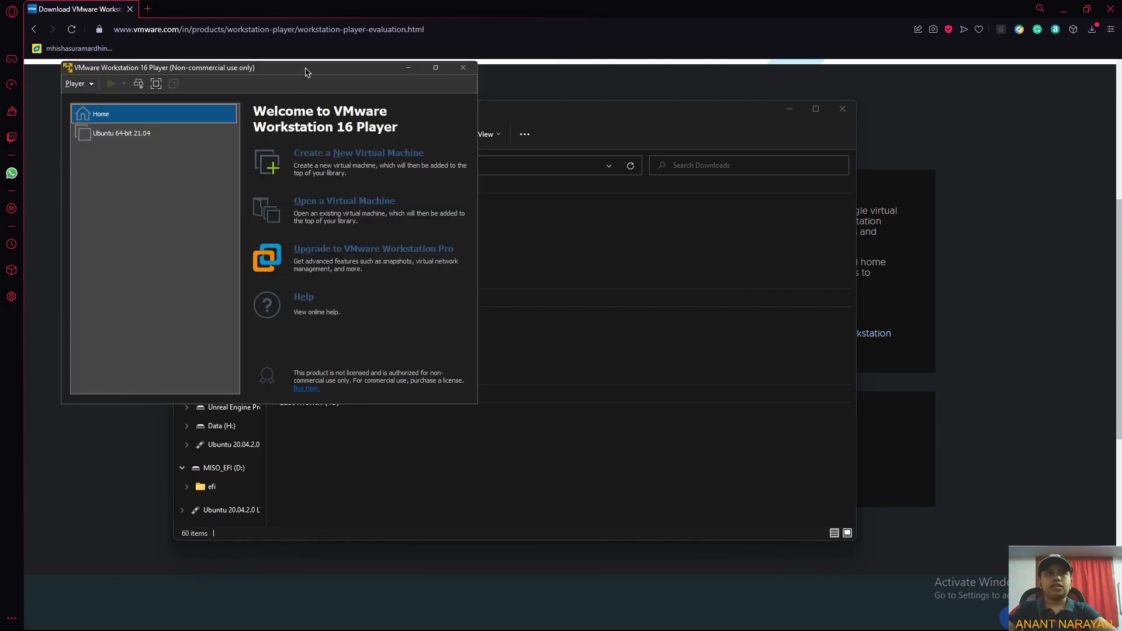
{"action": "left_click_drag", "start_coordinate": [302, 76], "coordinate": [517, 79]}
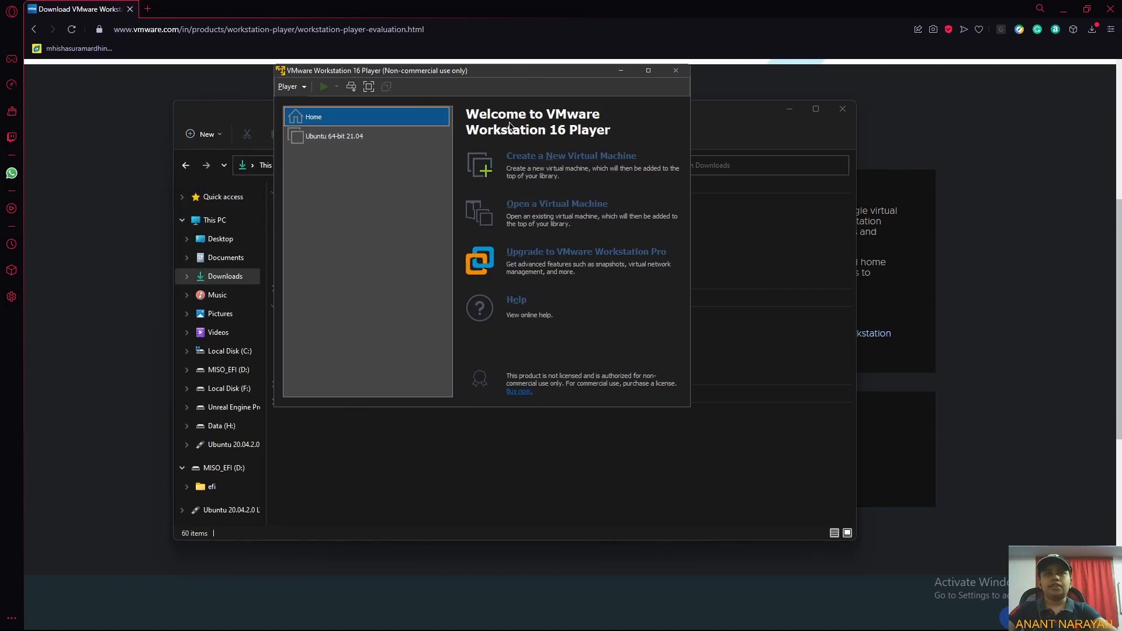
Open ubuntu.com in a new browser tab and download Ubuntu Desktop 21.04.
{"action": "left_click", "coordinate": [148, 8]}
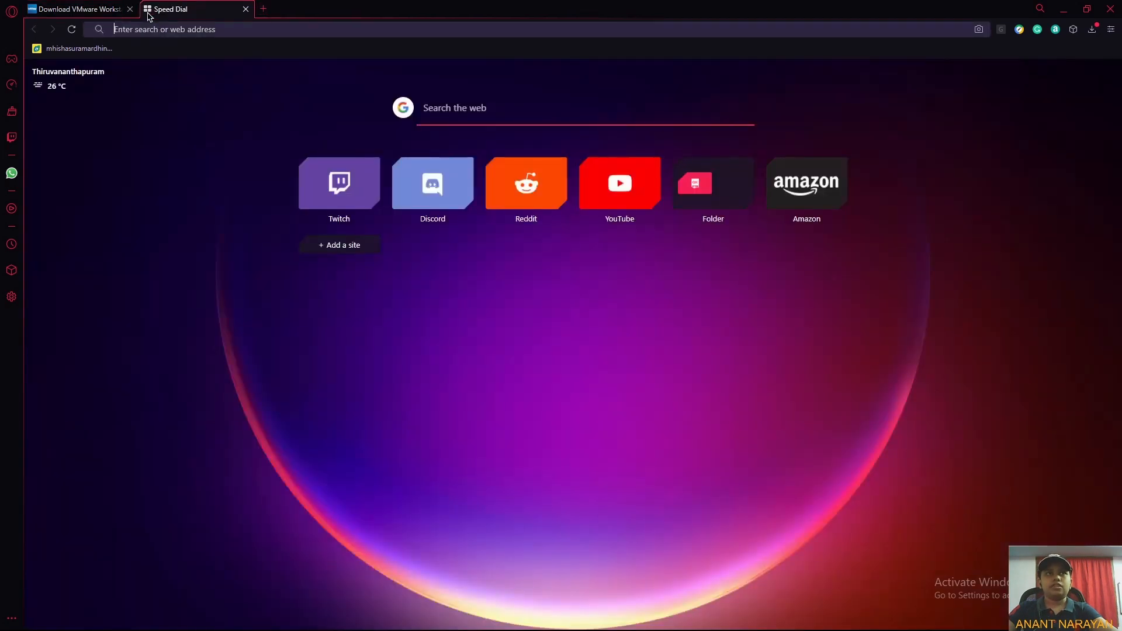
{"action": "type", "text": "ubun"}
{"action": "key", "text": "Return"}
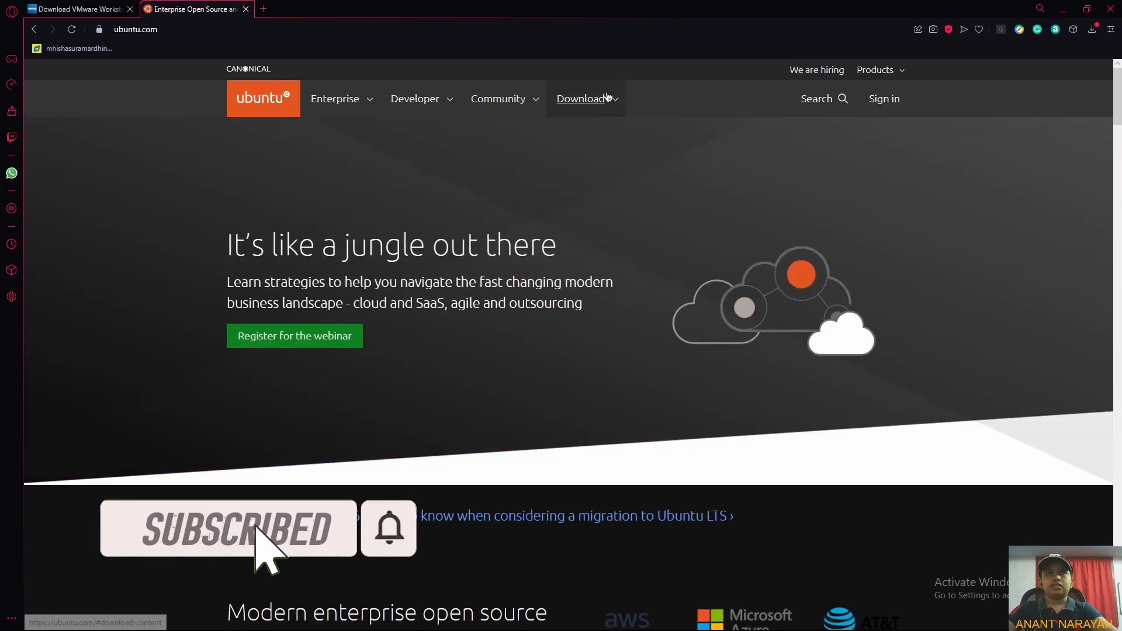
{"action": "left_click", "coordinate": [606, 98]}
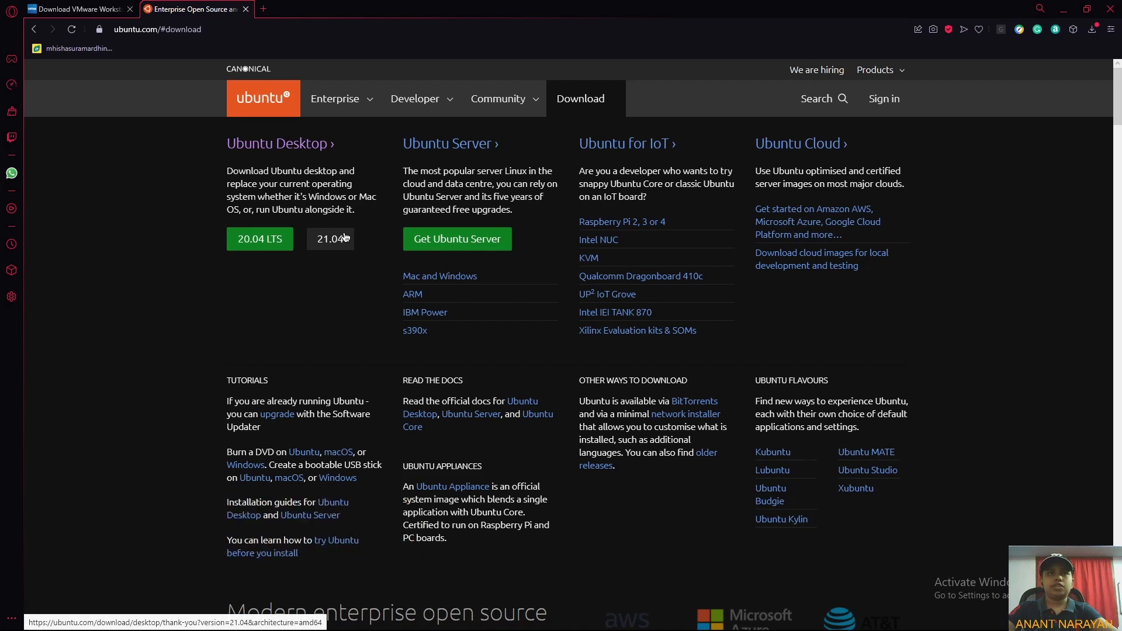
{"action": "left_click", "coordinate": [344, 237]}
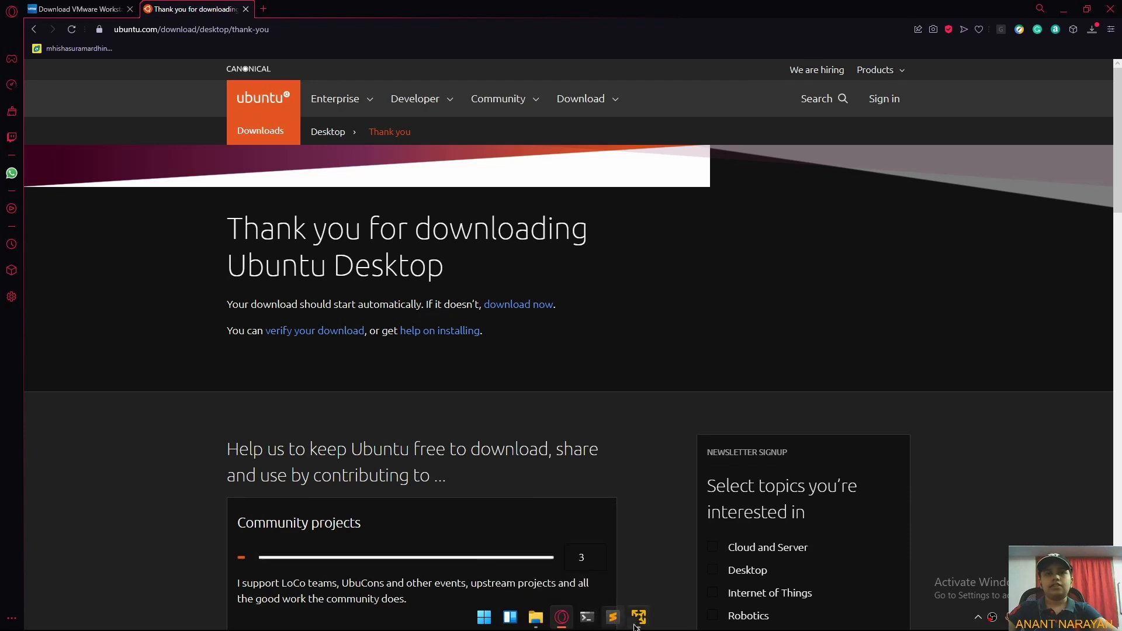
Start creating a new virtual machine, choosing to install the operating system later.
{"action": "left_click", "coordinate": [642, 624]}
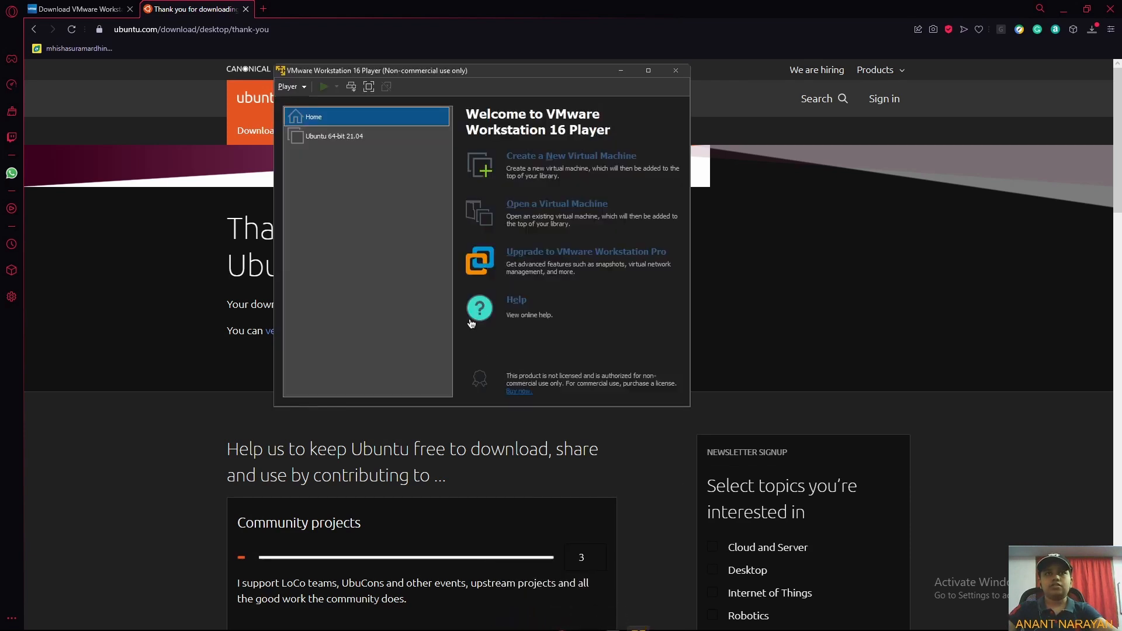
{"action": "left_click", "coordinate": [554, 156]}
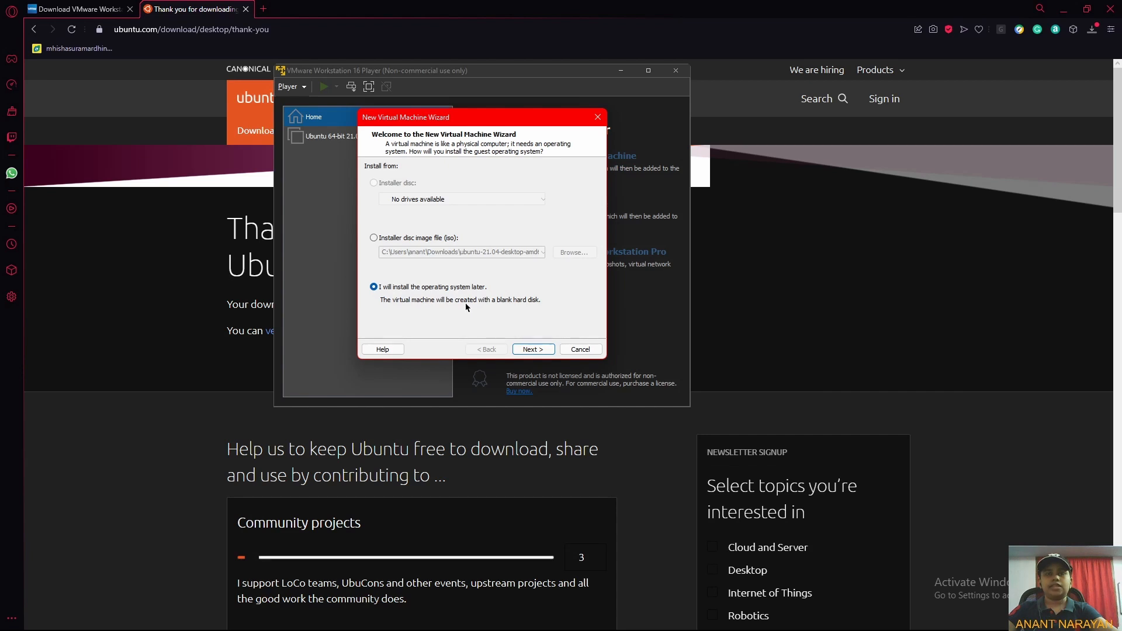
{"action": "left_click", "coordinate": [531, 349]}
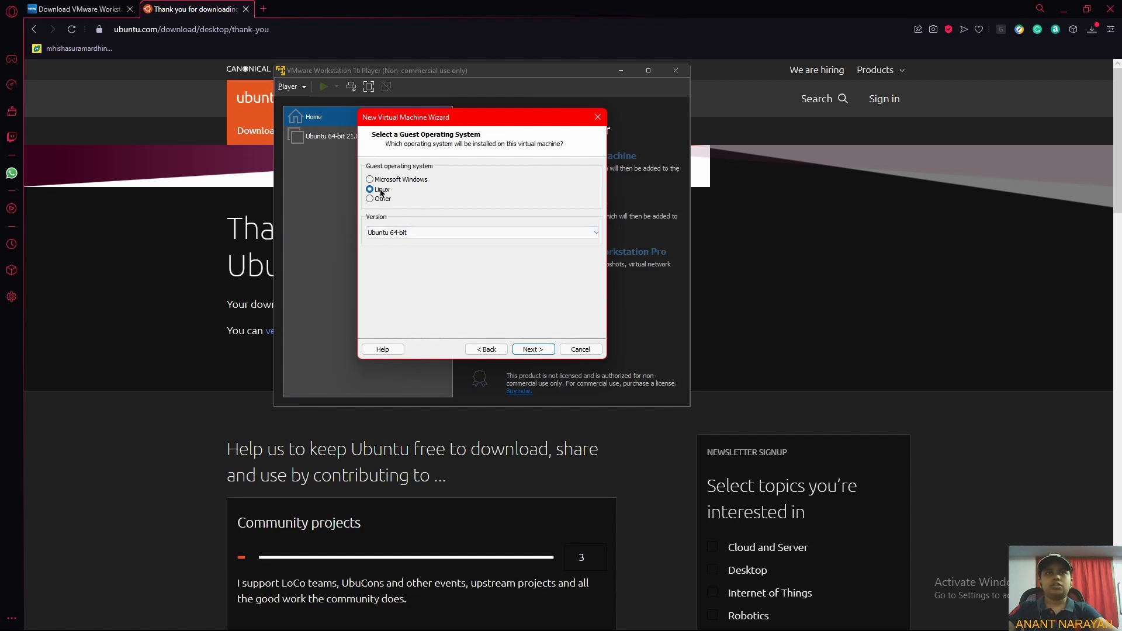
Select Linux as the guest operating system with version Ubuntu 64-bit.
{"action": "left_click", "coordinate": [381, 232]}
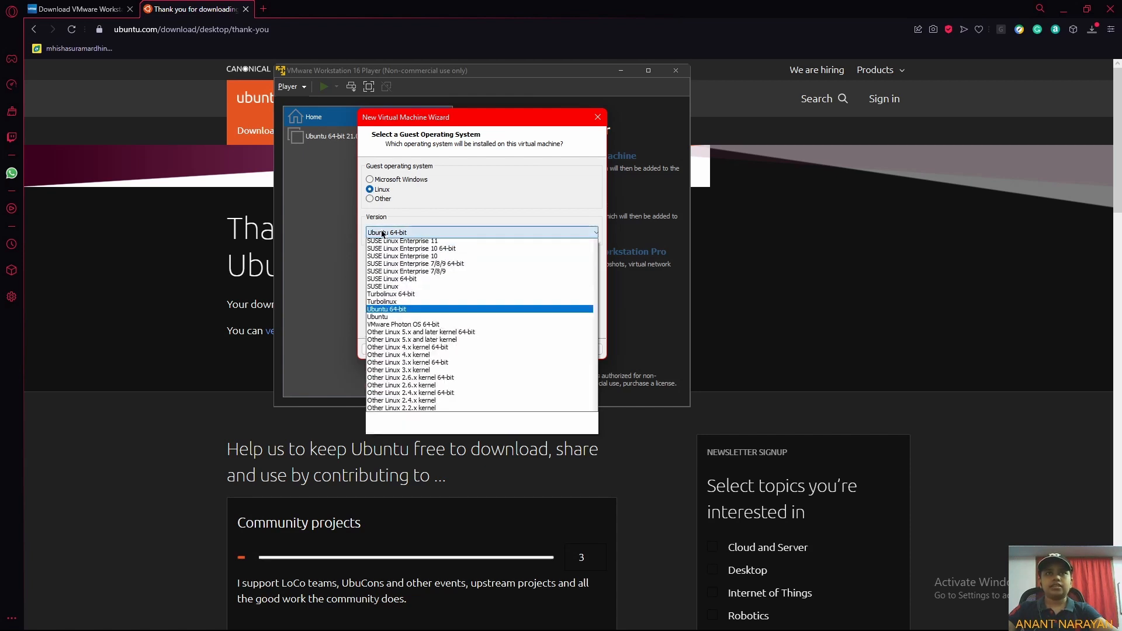
{"action": "left_click", "coordinate": [399, 366]}
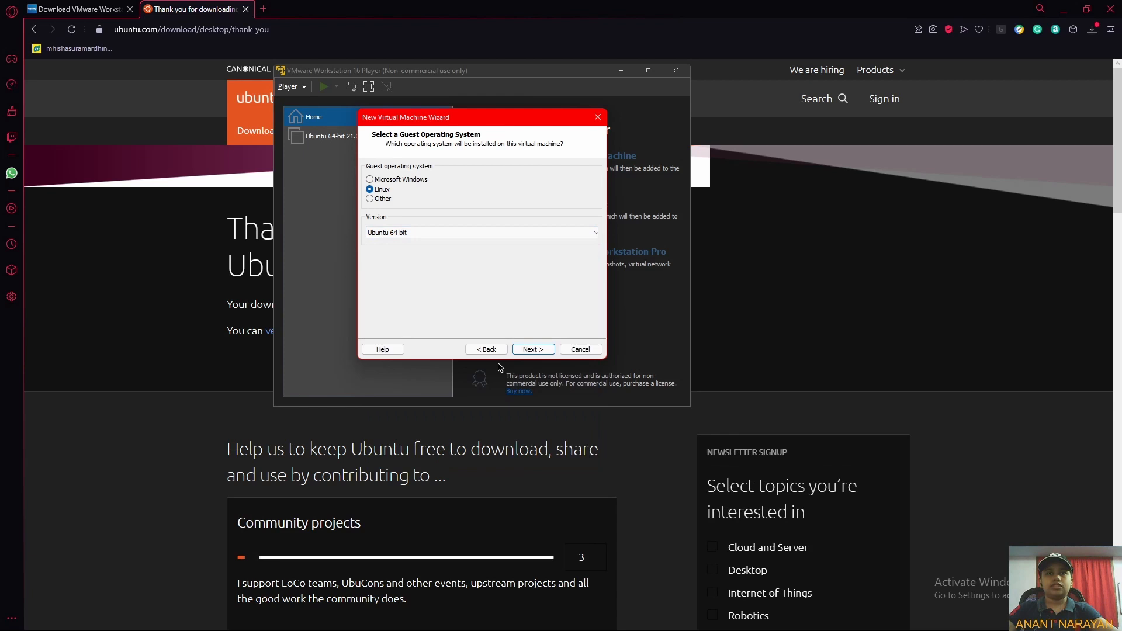
{"action": "left_click", "coordinate": [533, 350]}
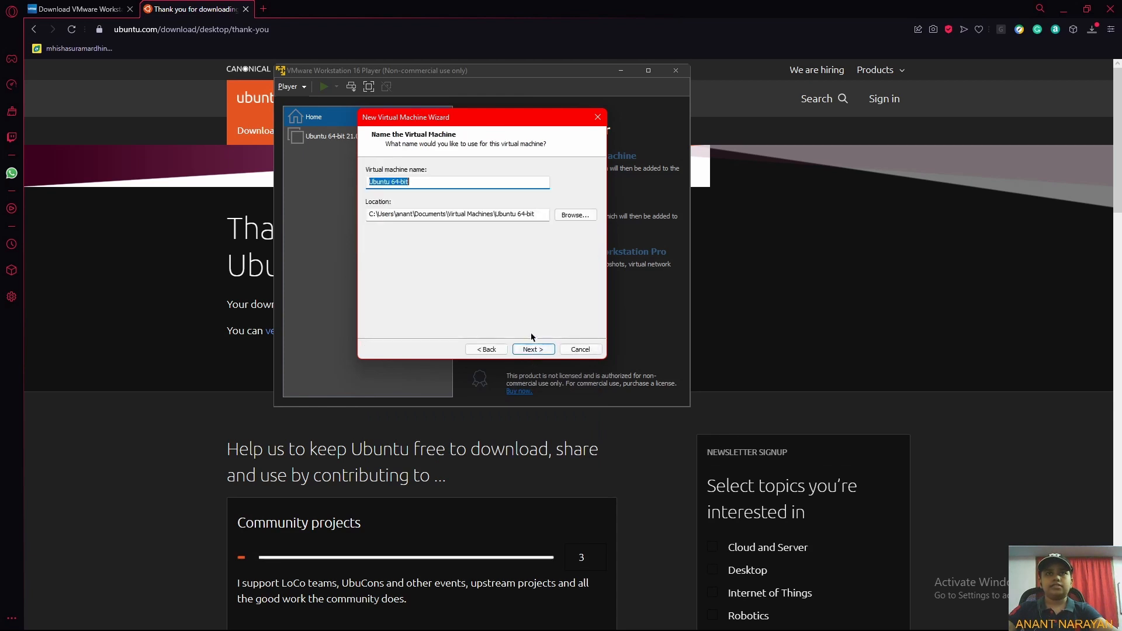
Name the virtual machine Ubuntu Linux.
{"action": "left_click_drag", "start_coordinate": [450, 185], "coordinate": [391, 183]}
{"action": "type", "text": "Linux"}
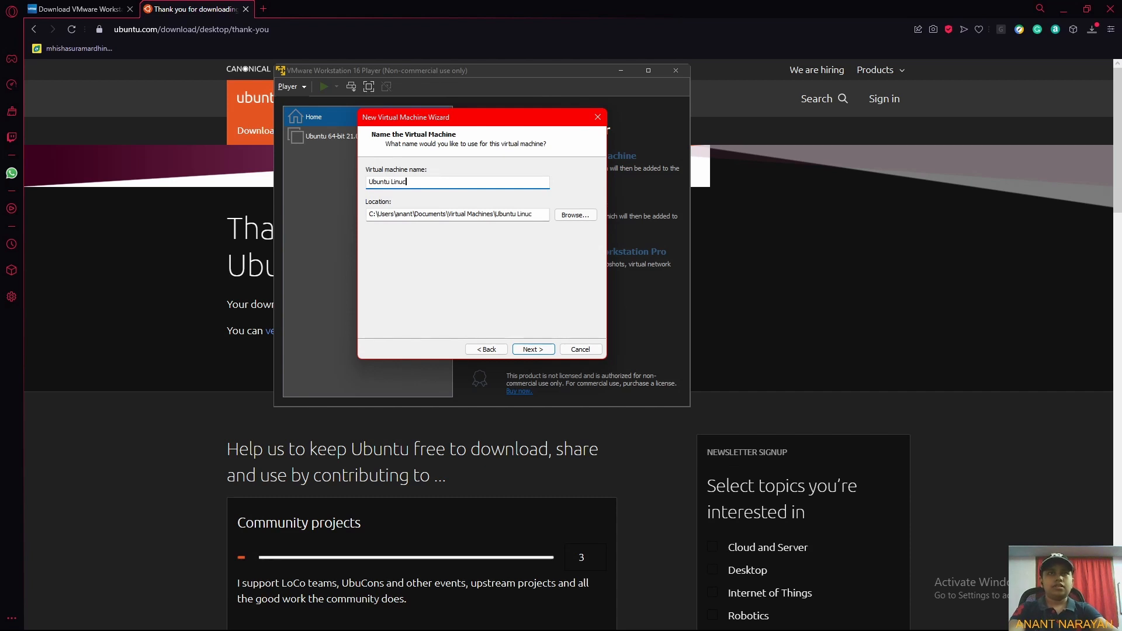
{"action": "left_click", "coordinate": [536, 349]}
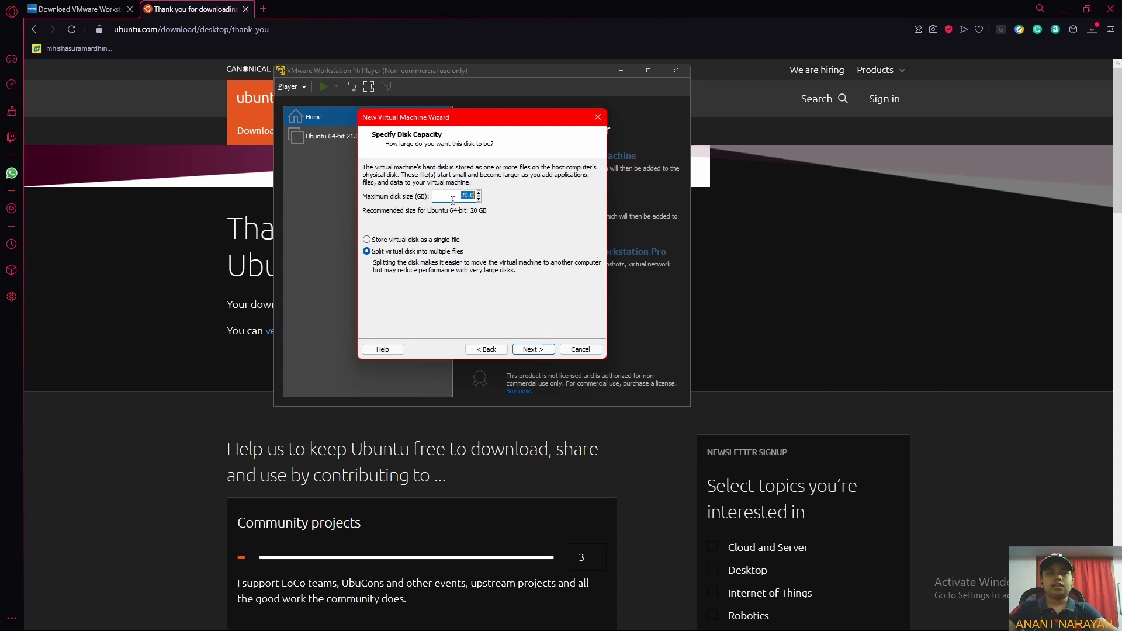
Set the maximum disk size to 40 GB and store the virtual disk as a single file.
{"action": "type", "text": "40"}
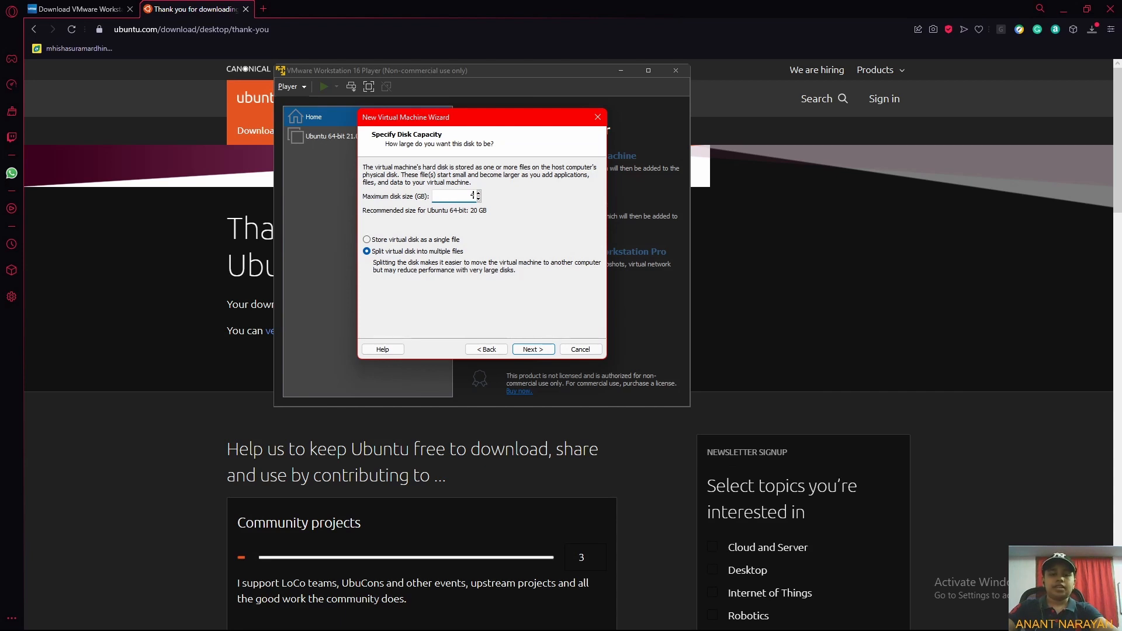
{"action": "left_click", "coordinate": [453, 240]}
{"action": "left_click", "coordinate": [544, 352]}
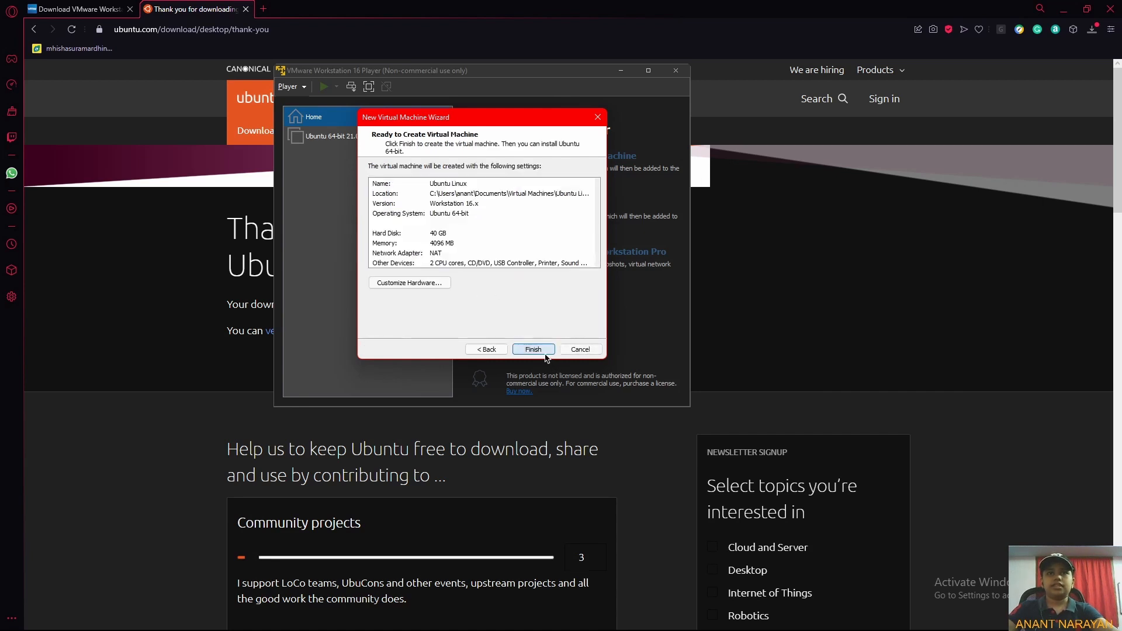
Open the hardware customization and set the virtual machine's memory to 6.0 GB.
{"action": "left_click", "coordinate": [446, 285]}
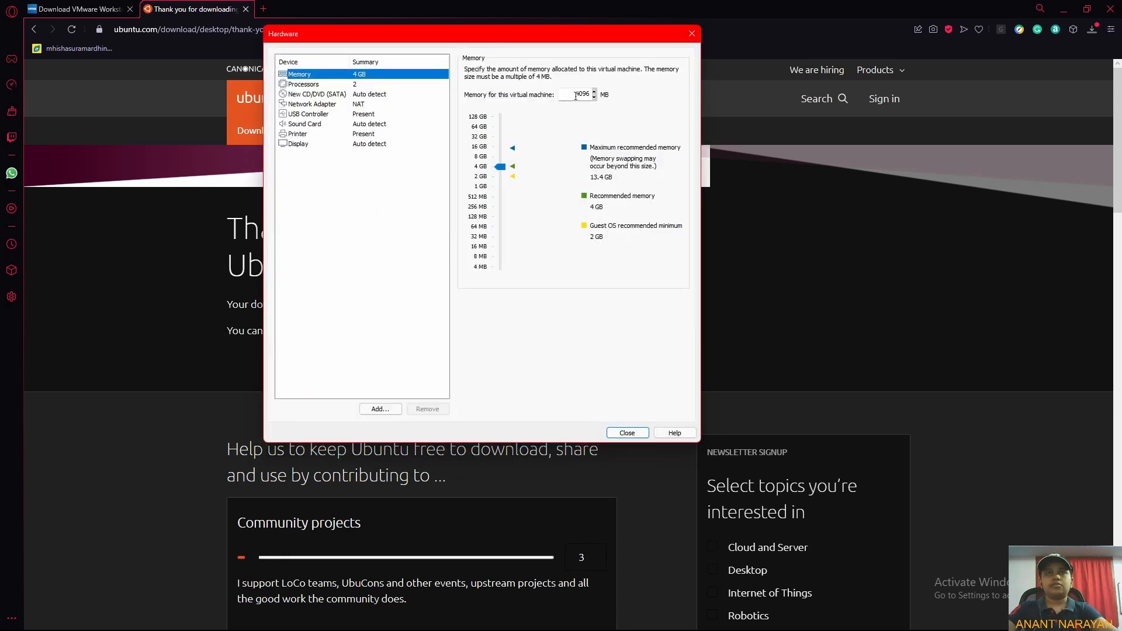
{"action": "double_click", "coordinate": [586, 95]}
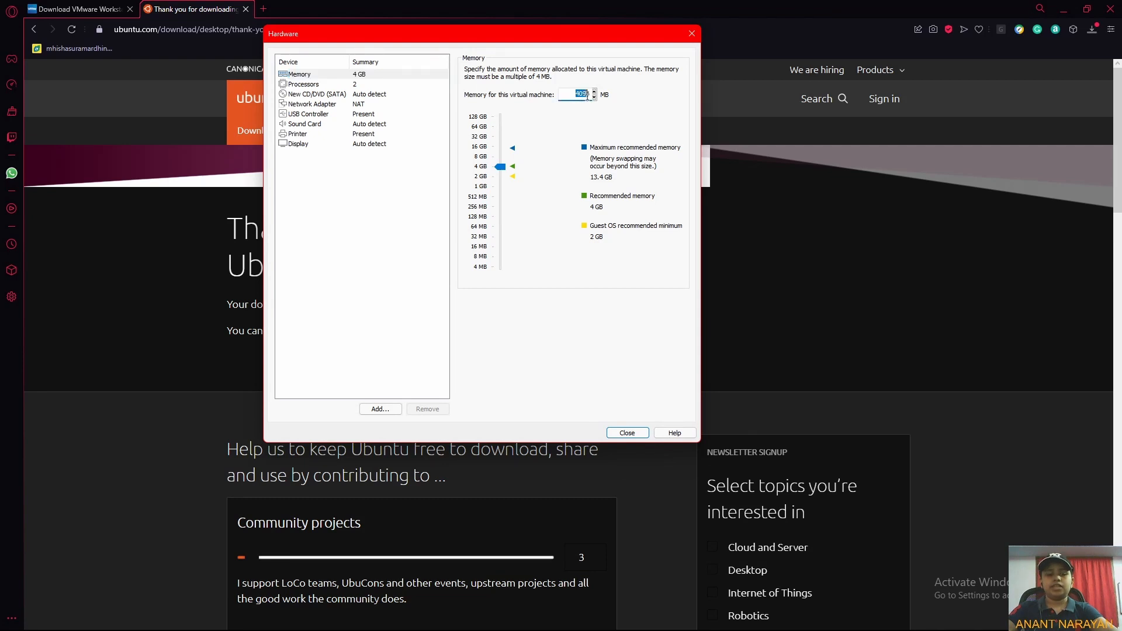
{"action": "type", "text": "600"}
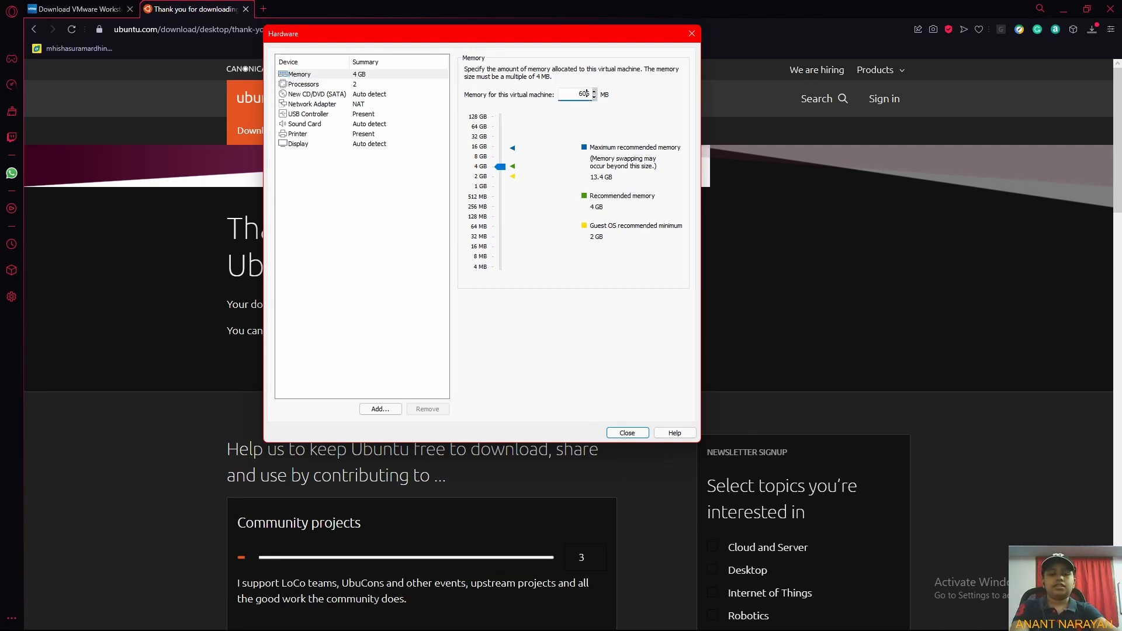
{"action": "type", "text": "6"}
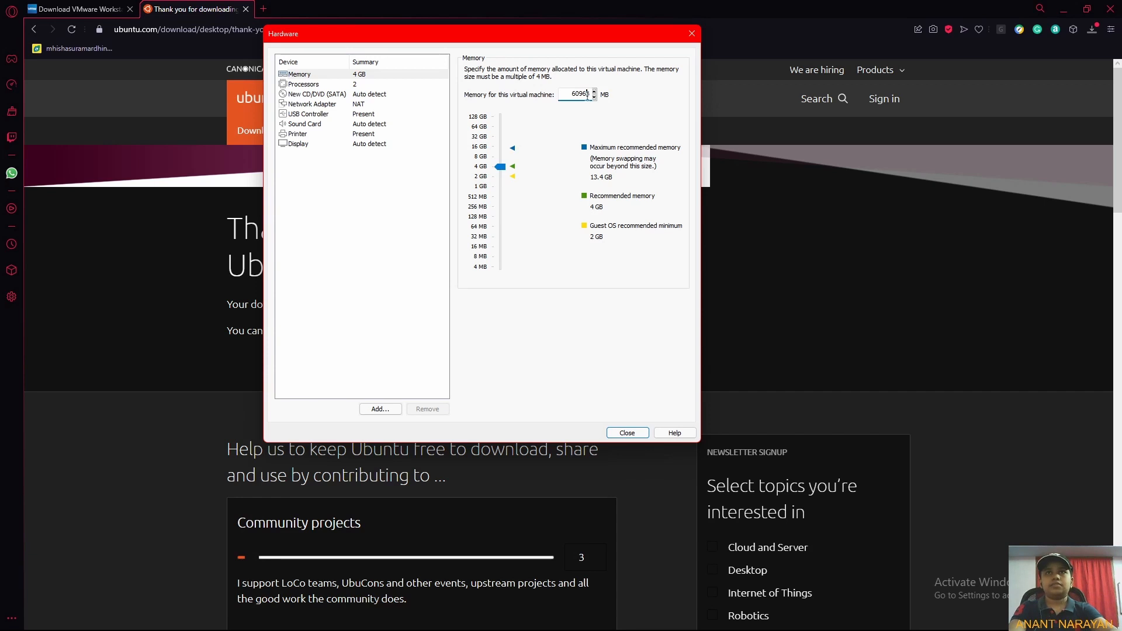
{"action": "key", "text": "BackSpace"}
{"action": "type", "text": "8"}
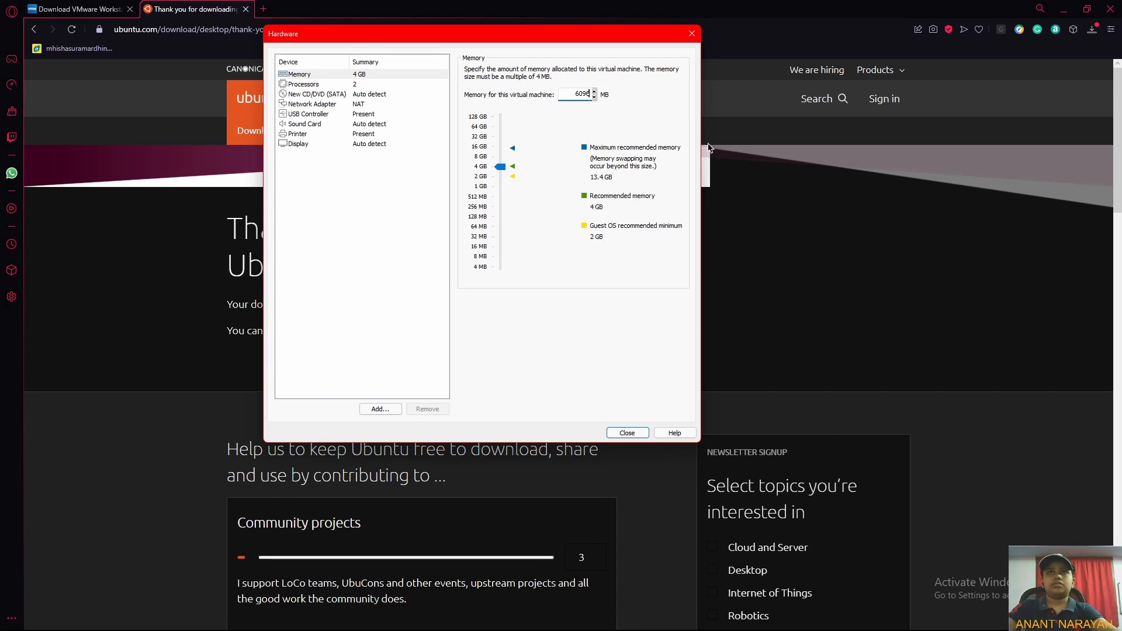
Set the processor cores to 4 and enable Virtualize Intel VT-x/EPT or AMD-V/RVI.
{"action": "left_click", "coordinate": [345, 87]}
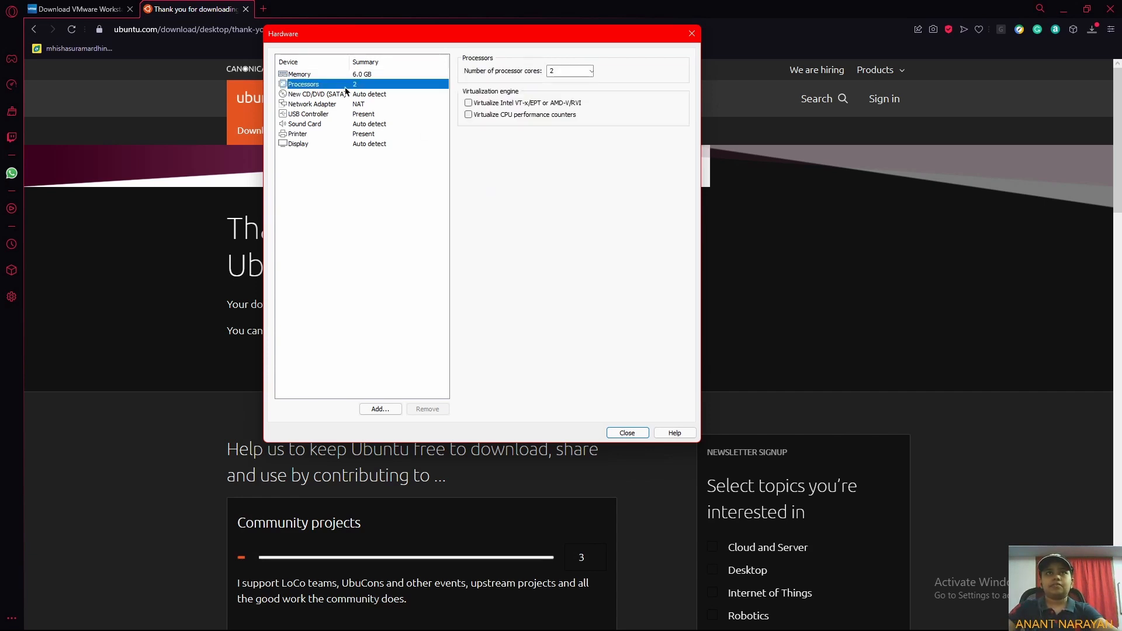
{"action": "left_click", "coordinate": [591, 70]}
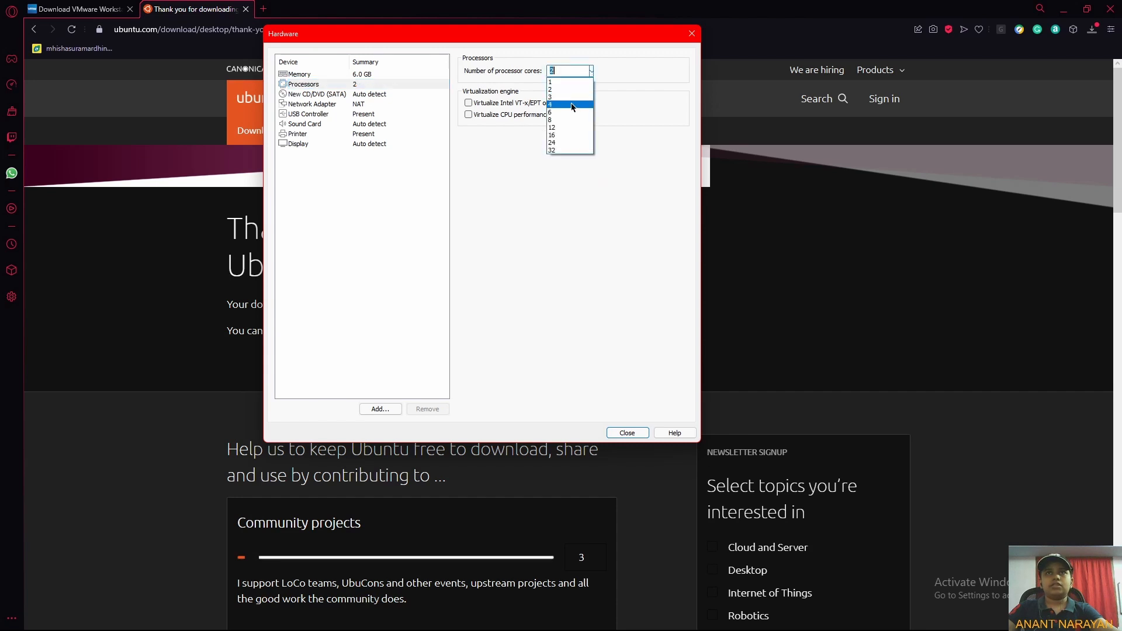
{"action": "left_click", "coordinate": [573, 101]}
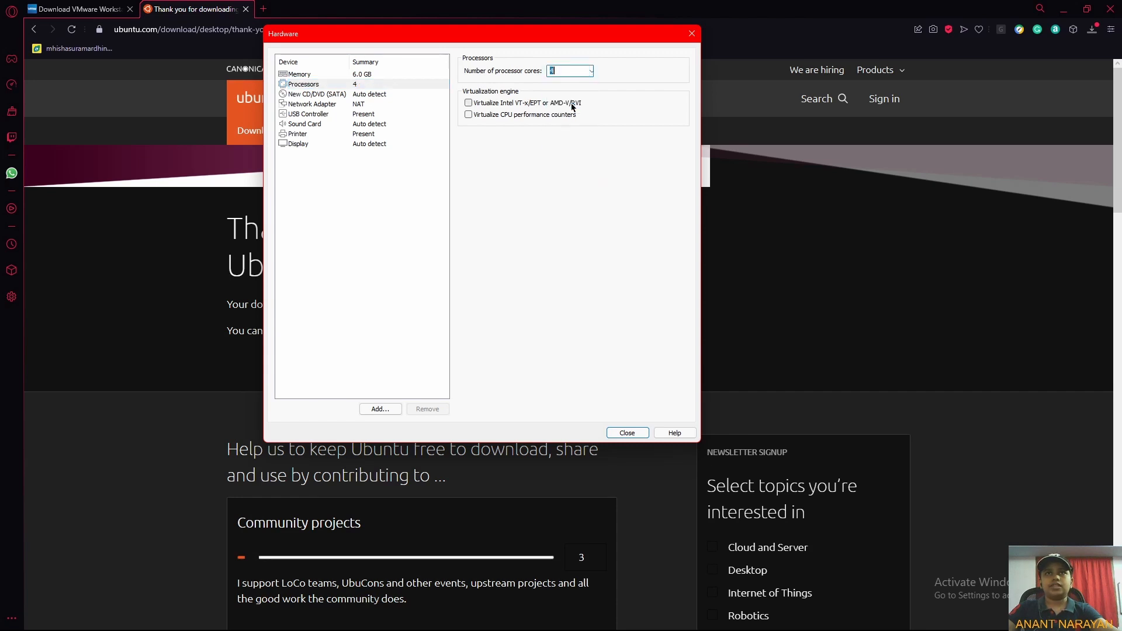
{"action": "left_click", "coordinate": [469, 103]}
Point the CD/DVD drive to the ubuntu-21.04-desktop-amd64 ISO image file and close the hardware settings.
{"action": "left_click", "coordinate": [329, 96]}
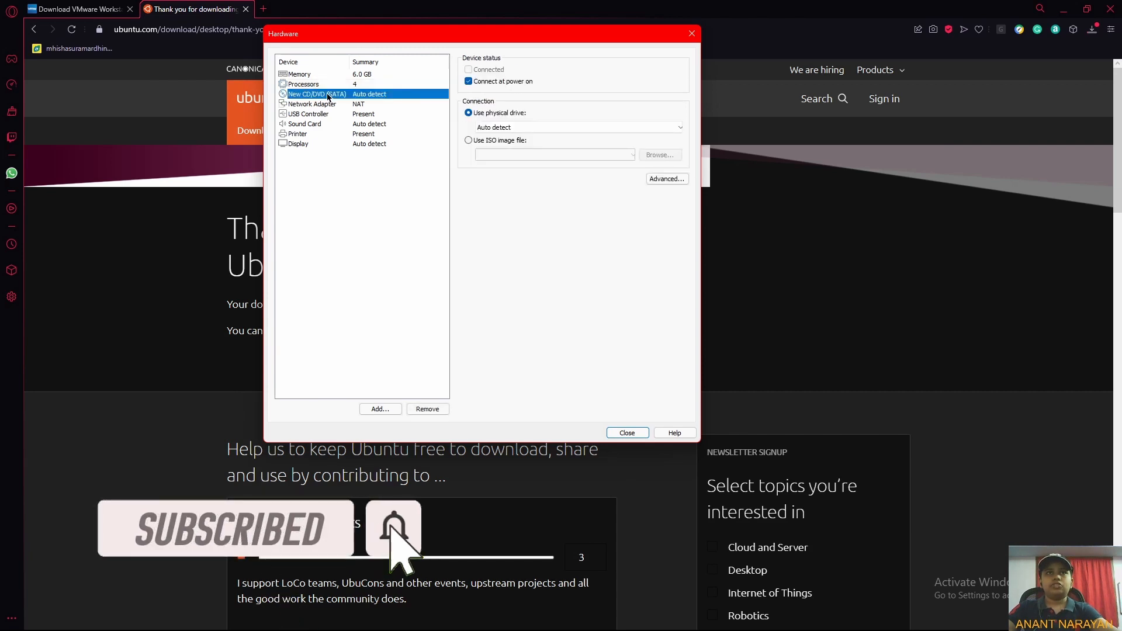
{"action": "left_click", "coordinate": [477, 144]}
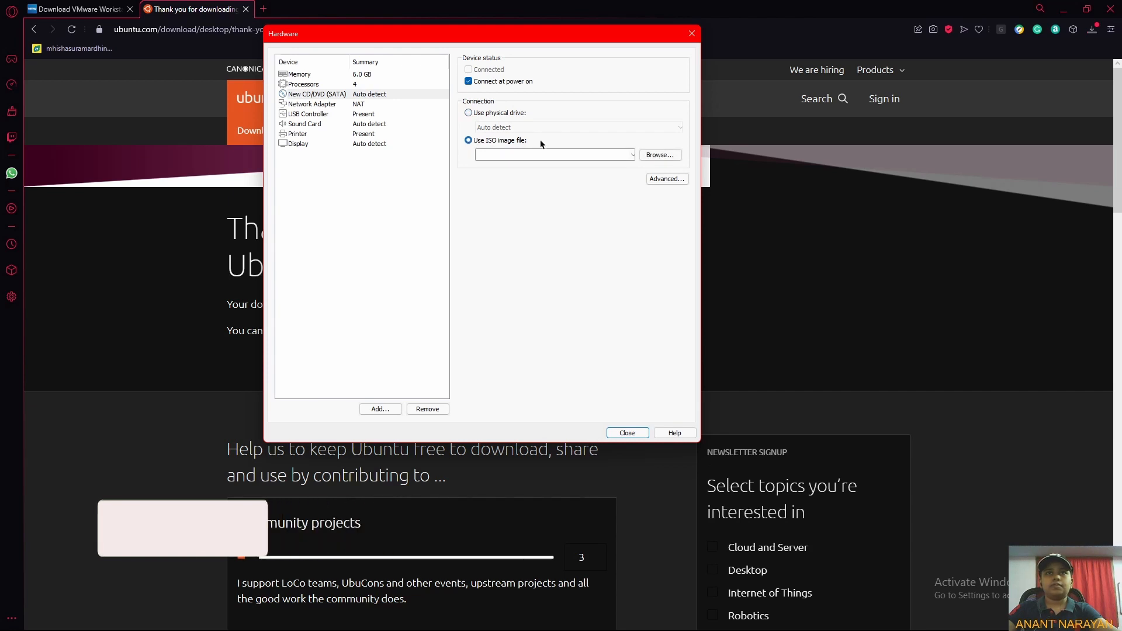
{"action": "left_click", "coordinate": [678, 156]}
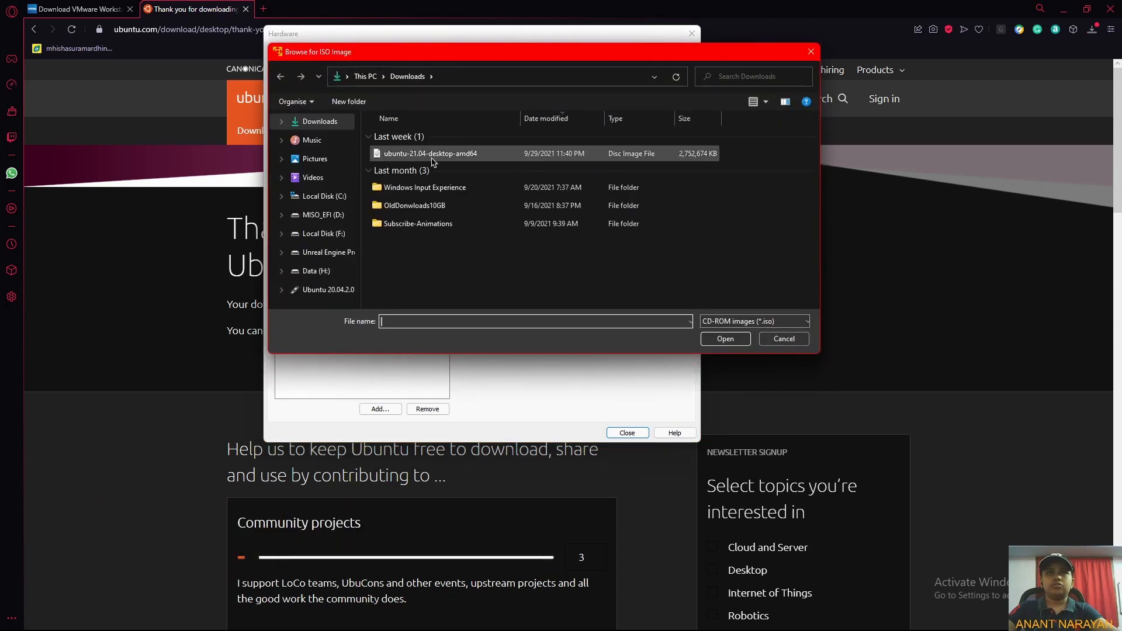
{"action": "double_click", "coordinate": [431, 157]}
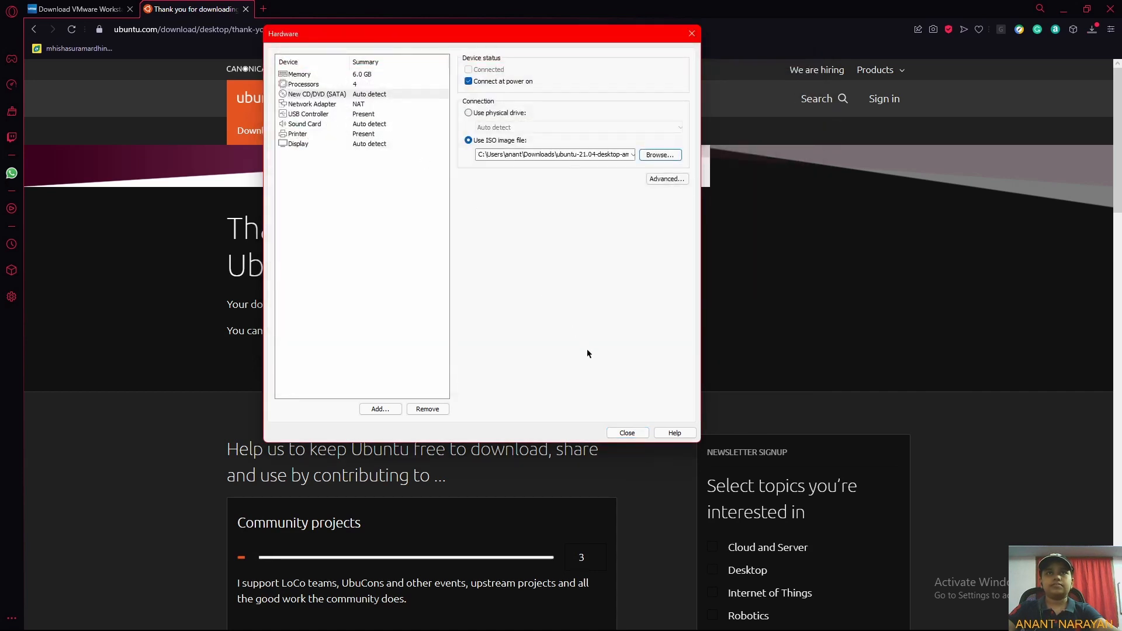
{"action": "left_click", "coordinate": [627, 433]}
Finish creating the virtual machine and power on Ubuntu Linux.
{"action": "left_click", "coordinate": [533, 349]}
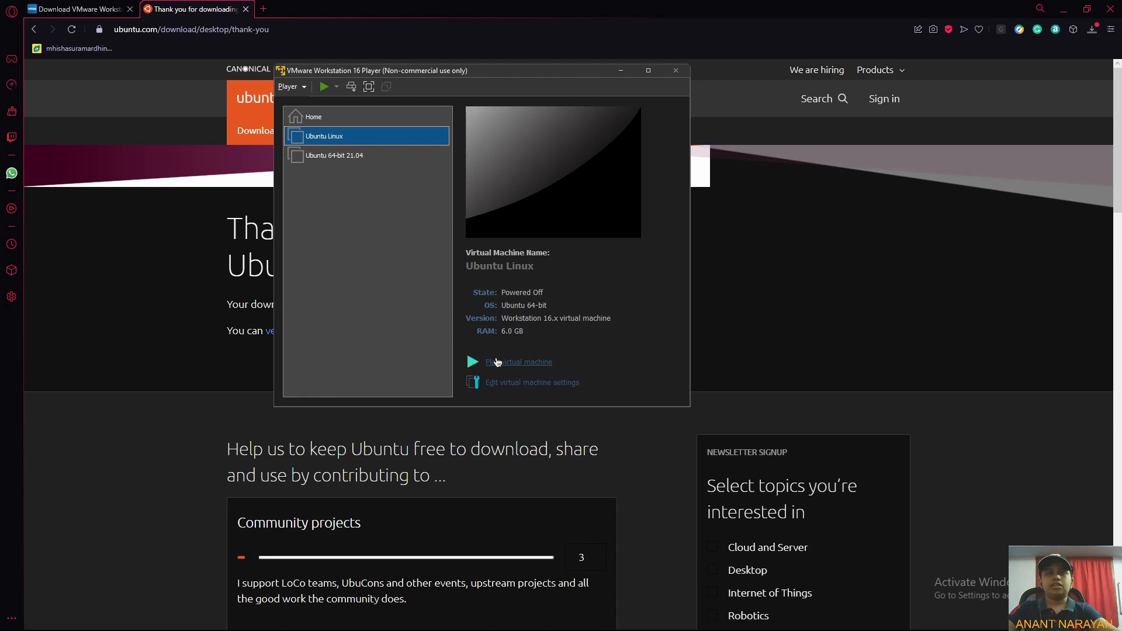
{"action": "left_click", "coordinate": [497, 362]}
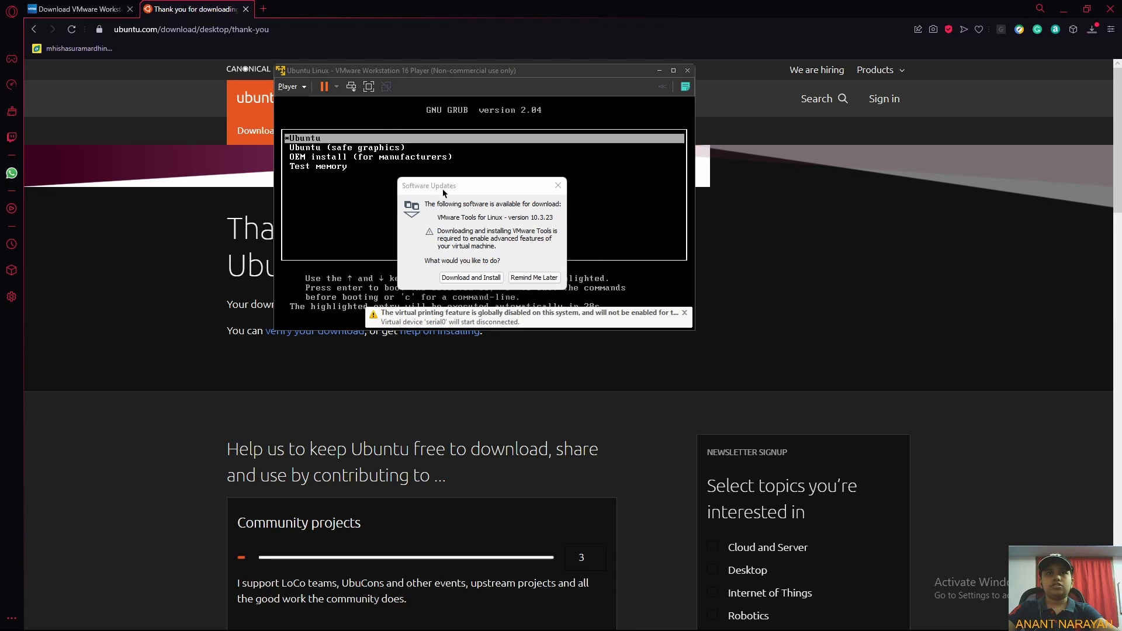
{"action": "left_click", "coordinate": [447, 193]}
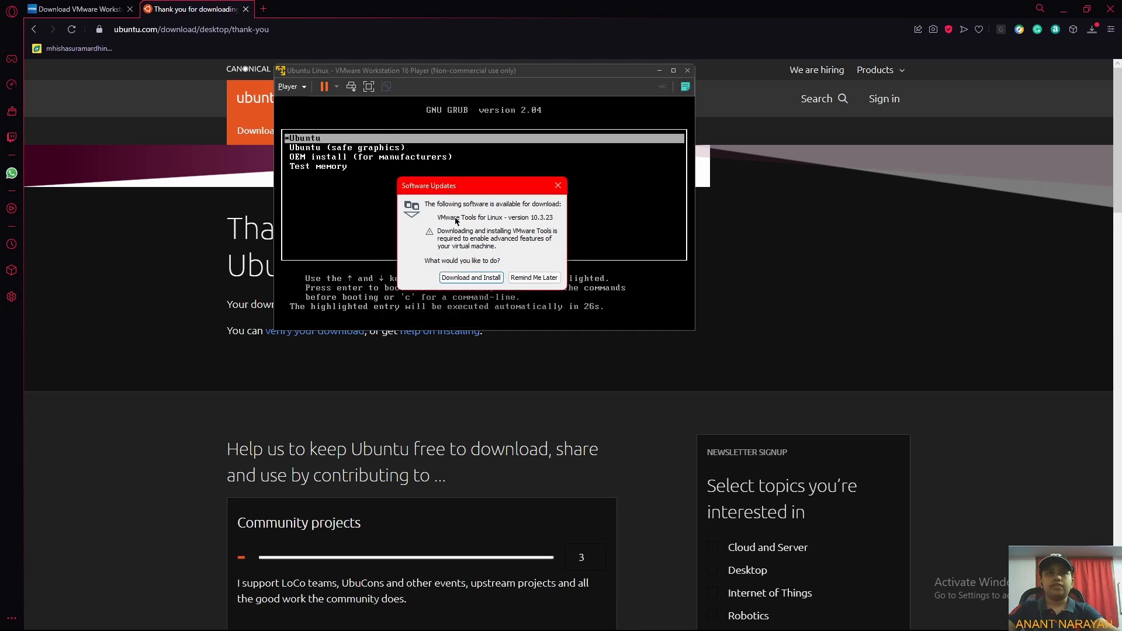
Download and install VMware Tools for Linux in the background, granting administrator permission.
{"action": "left_click", "coordinate": [467, 279]}
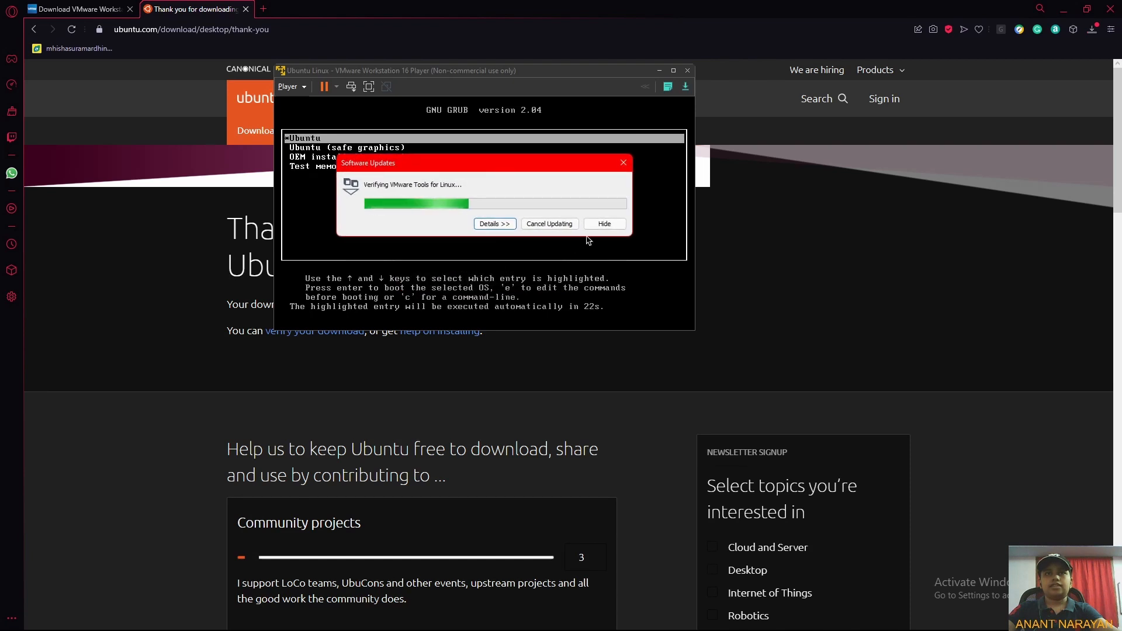
{"action": "left_click", "coordinate": [606, 224]}
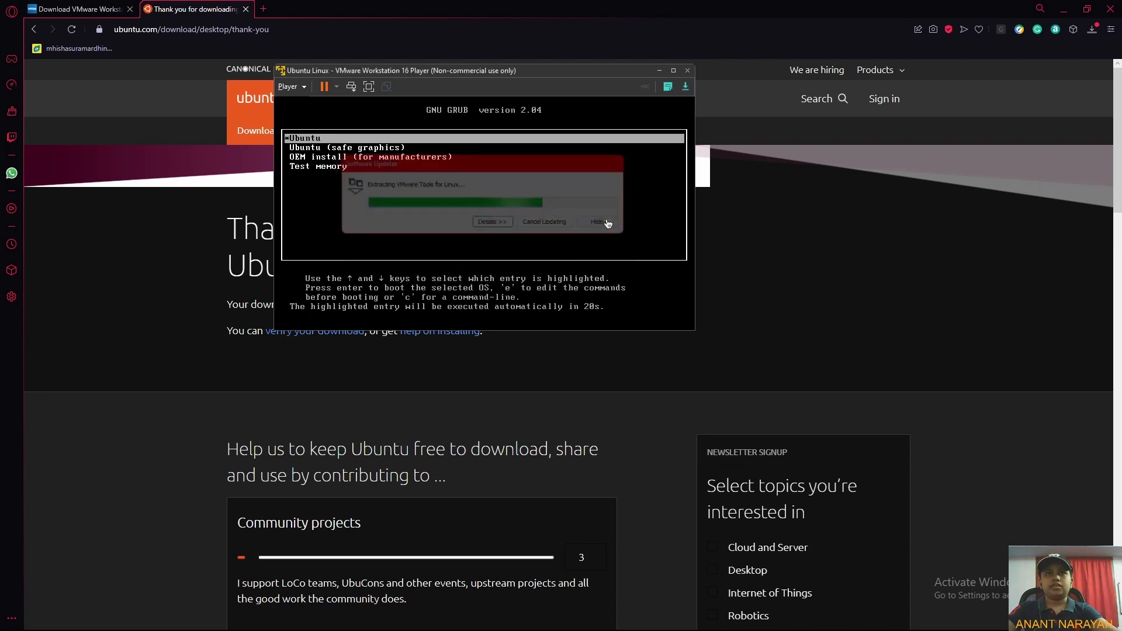
{"action": "left_click", "coordinate": [581, 219]}
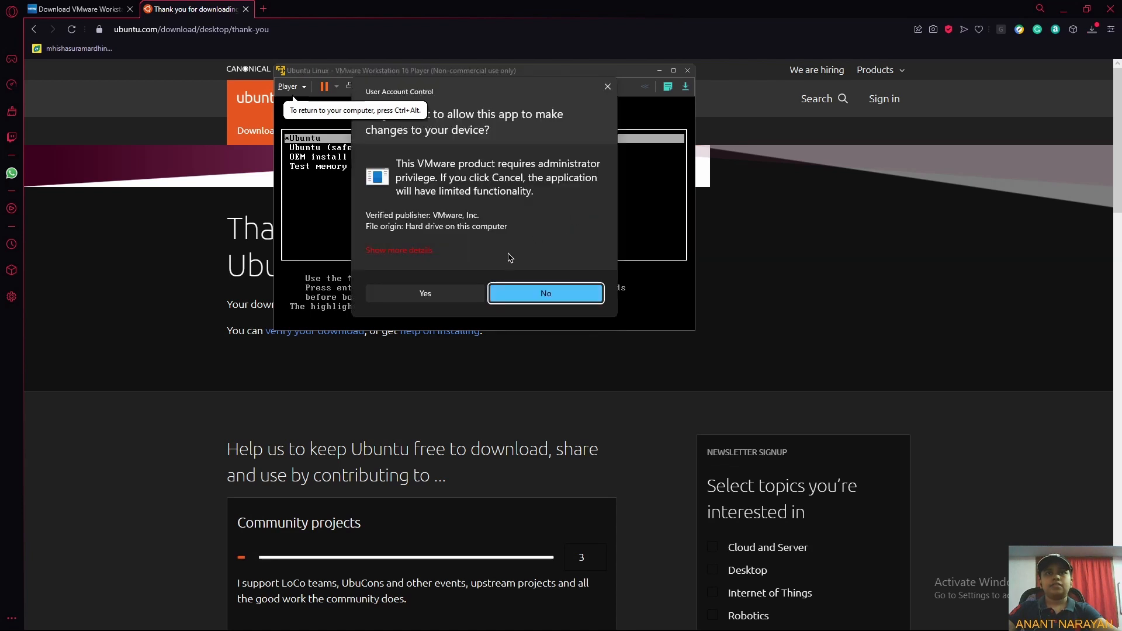
{"action": "left_click", "coordinate": [437, 298]}
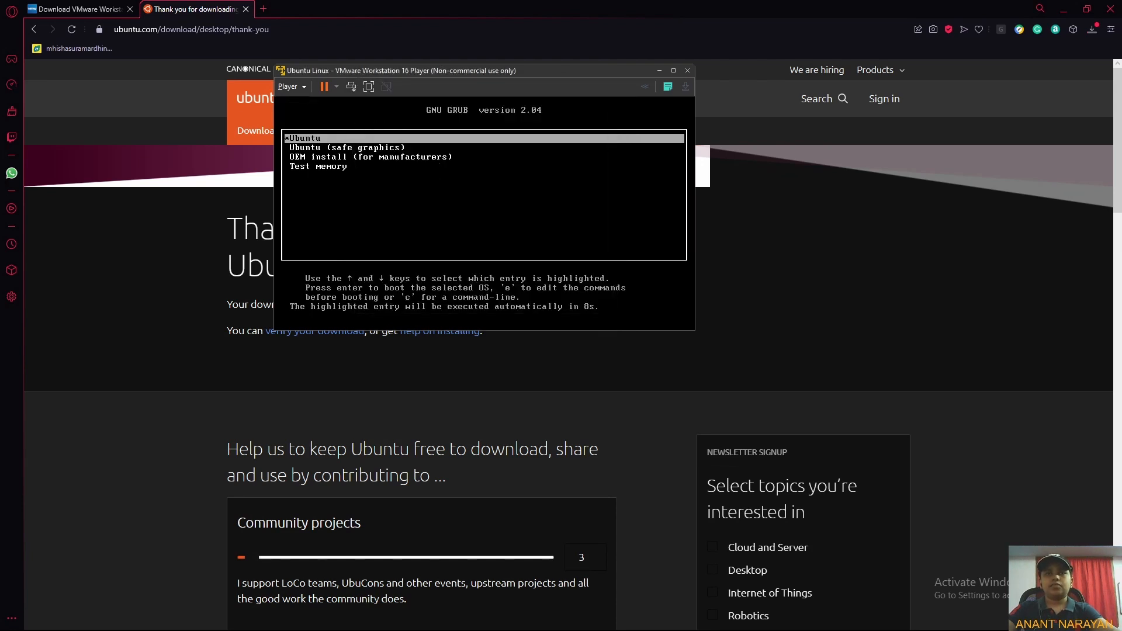
Boot the Ubuntu entry in full-screen view and choose Install Ubuntu.
{"action": "key", "text": "Return"}
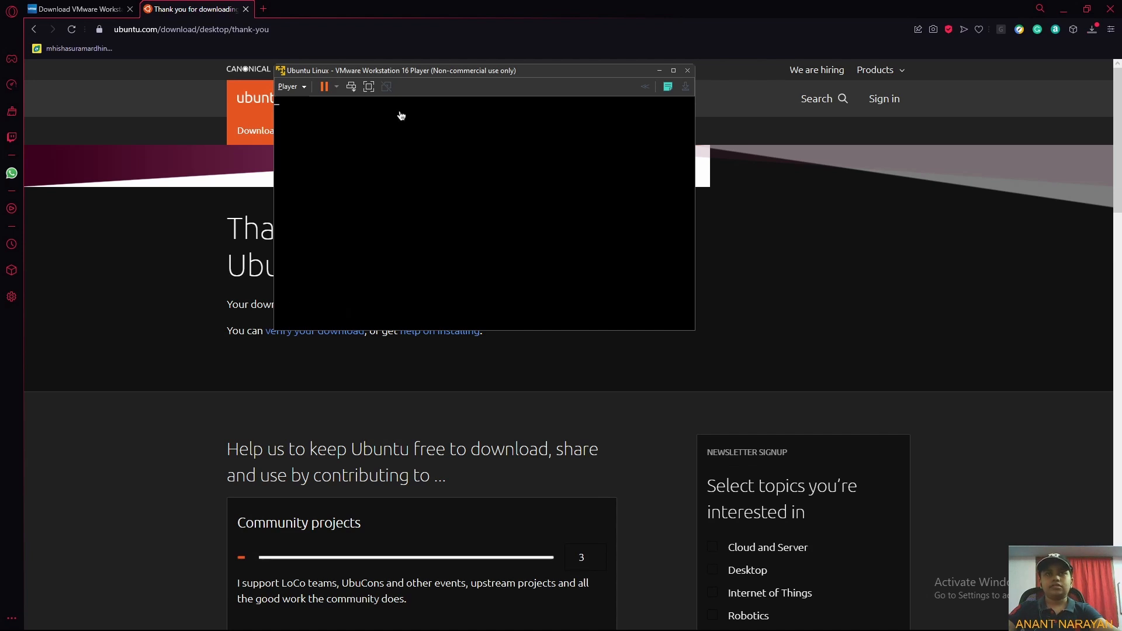
{"action": "left_click", "coordinate": [369, 87]}
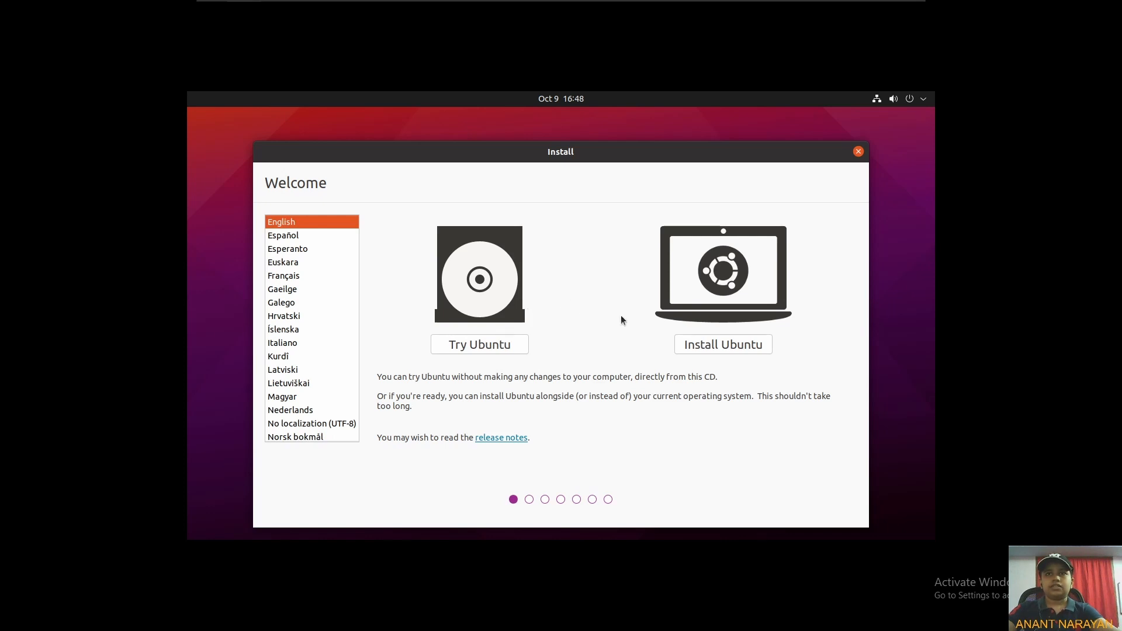
{"action": "left_click", "coordinate": [721, 348]}
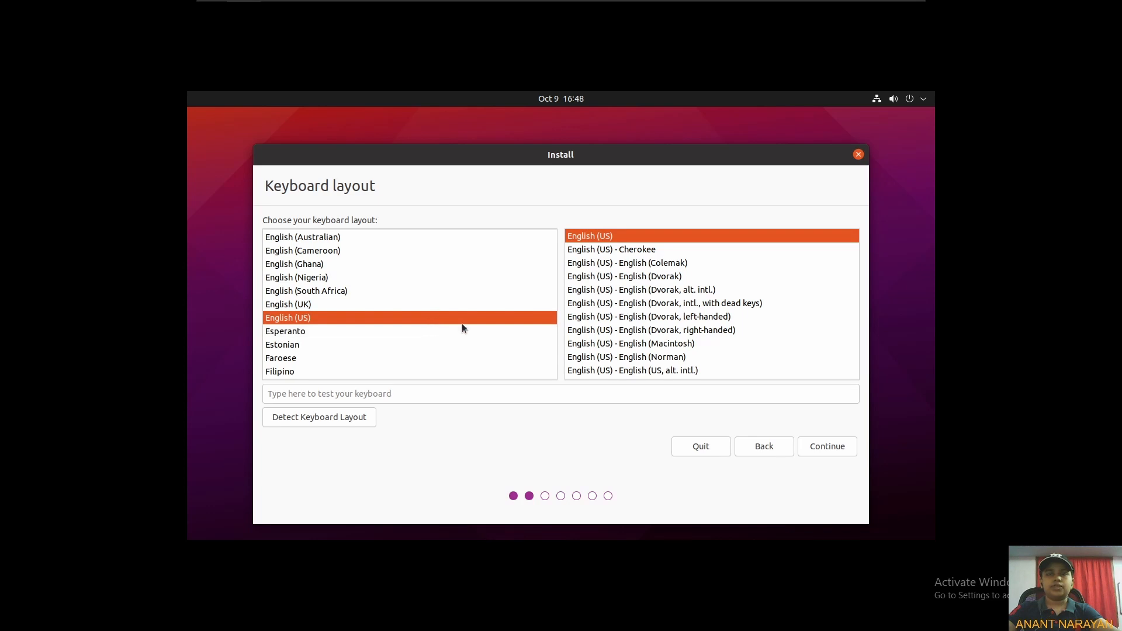
Accept the English (US) keyboard layout and Normal installation with updates downloaded during install.
{"action": "left_click", "coordinate": [843, 451]}
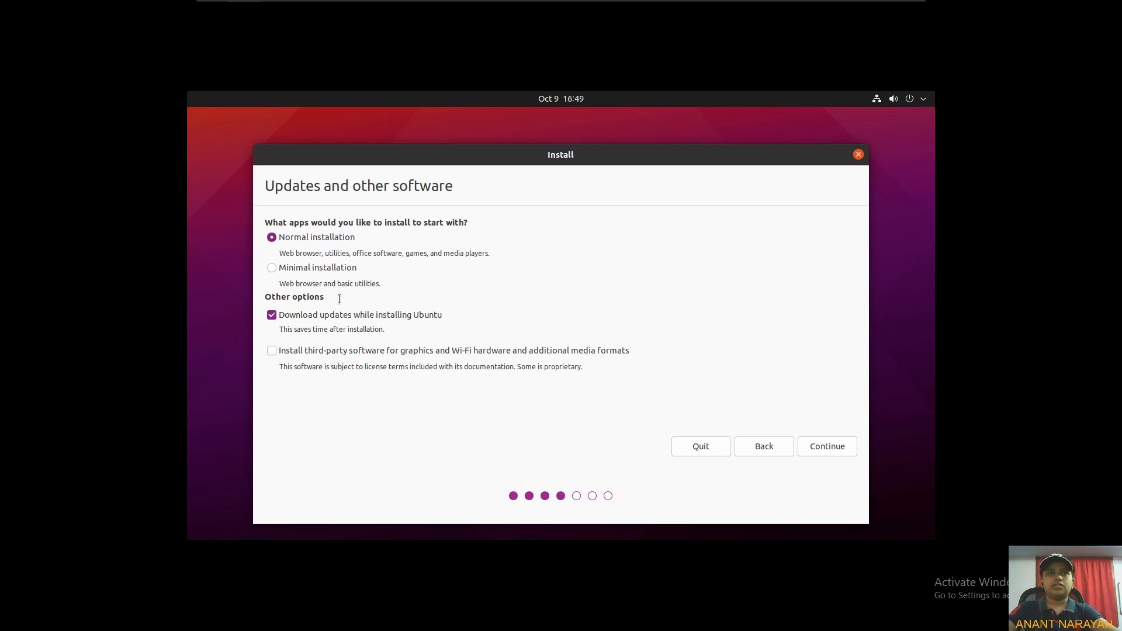
{"action": "left_click", "coordinate": [839, 449]}
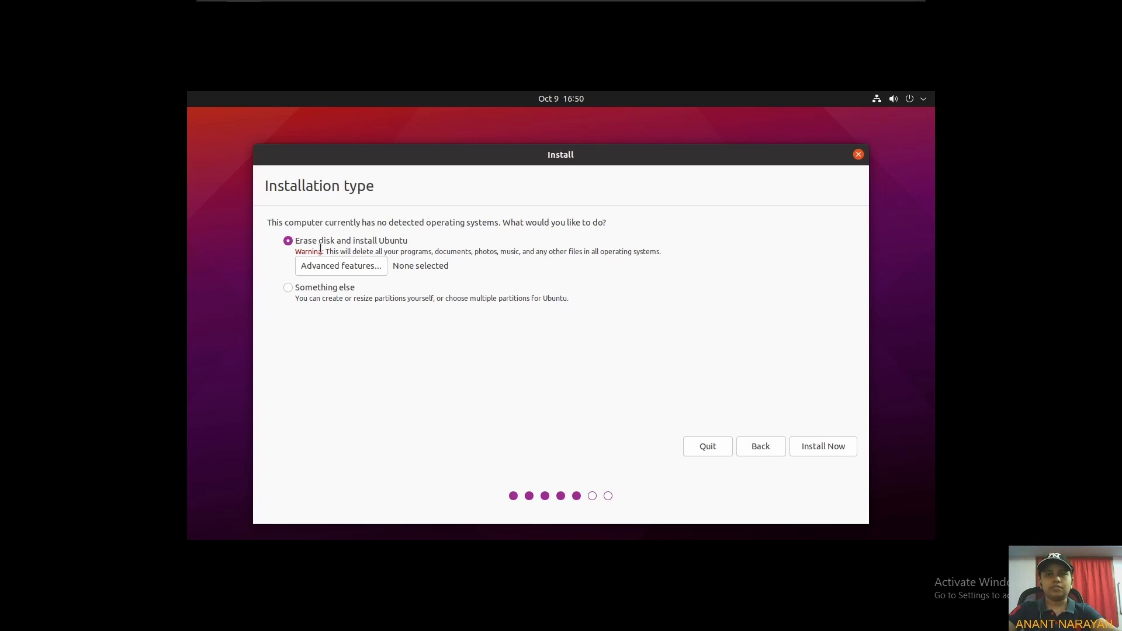
Erase the disk and install Ubuntu, confirming the changes written to disk.
{"action": "left_click", "coordinate": [805, 444]}
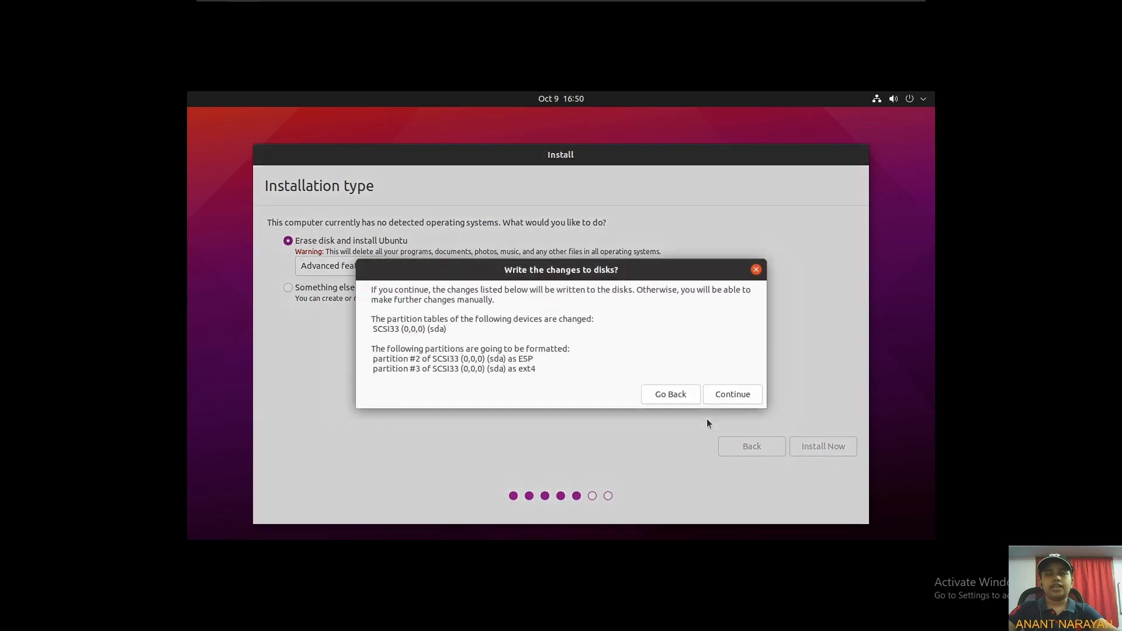
{"action": "left_click", "coordinate": [730, 396]}
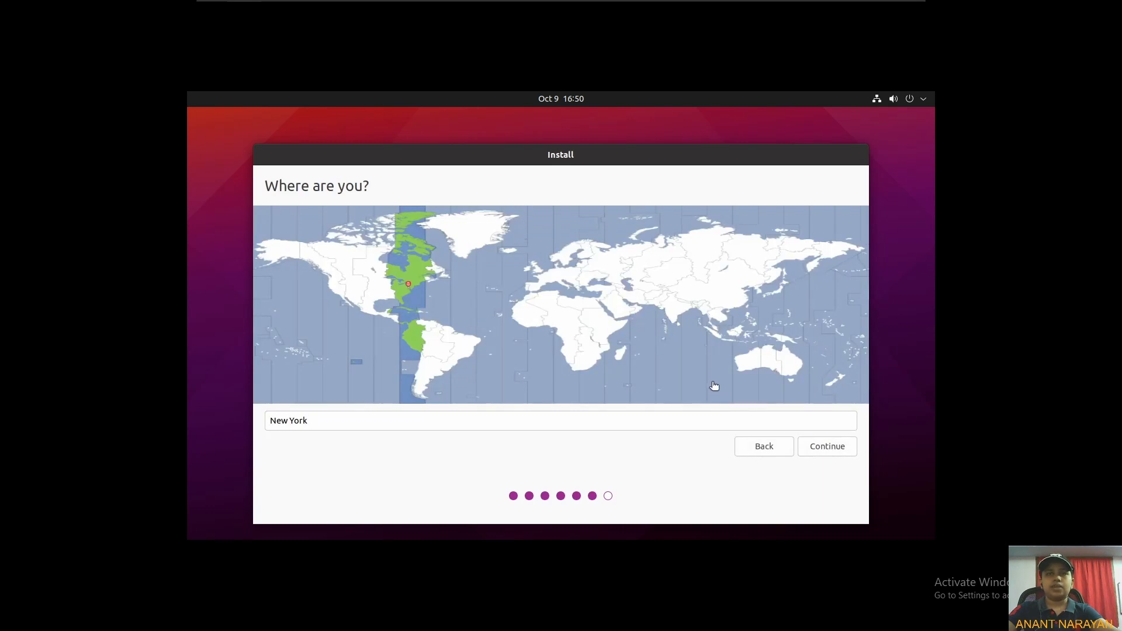
Set the location to Kolkata on the time zone map and continue.
{"action": "left_click", "coordinate": [672, 319]}
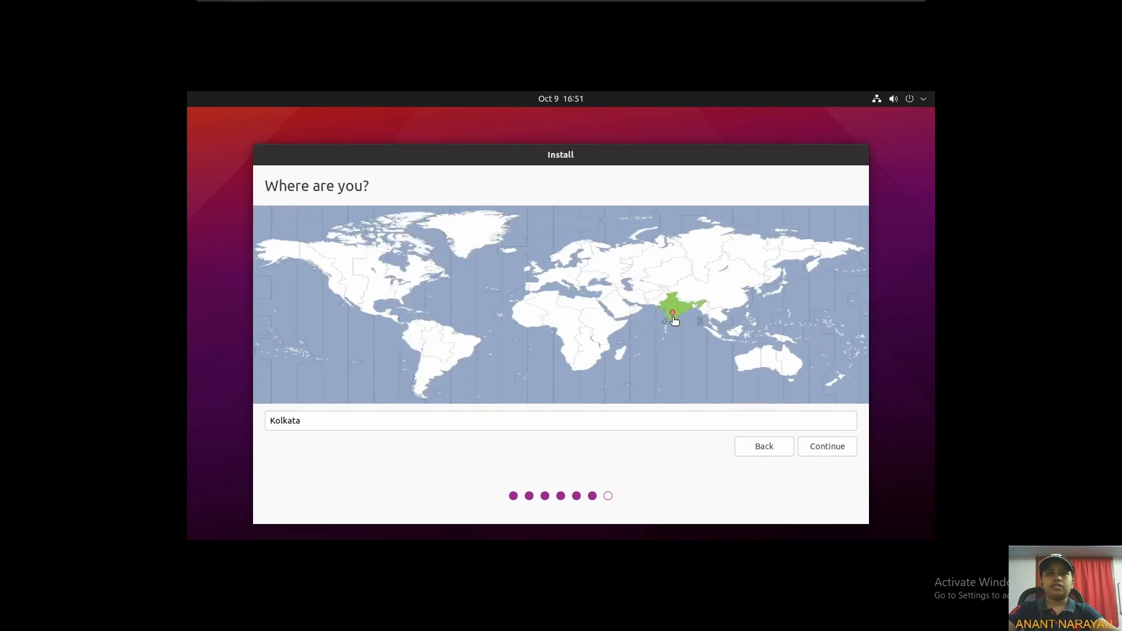
{"action": "left_click", "coordinate": [812, 446]}
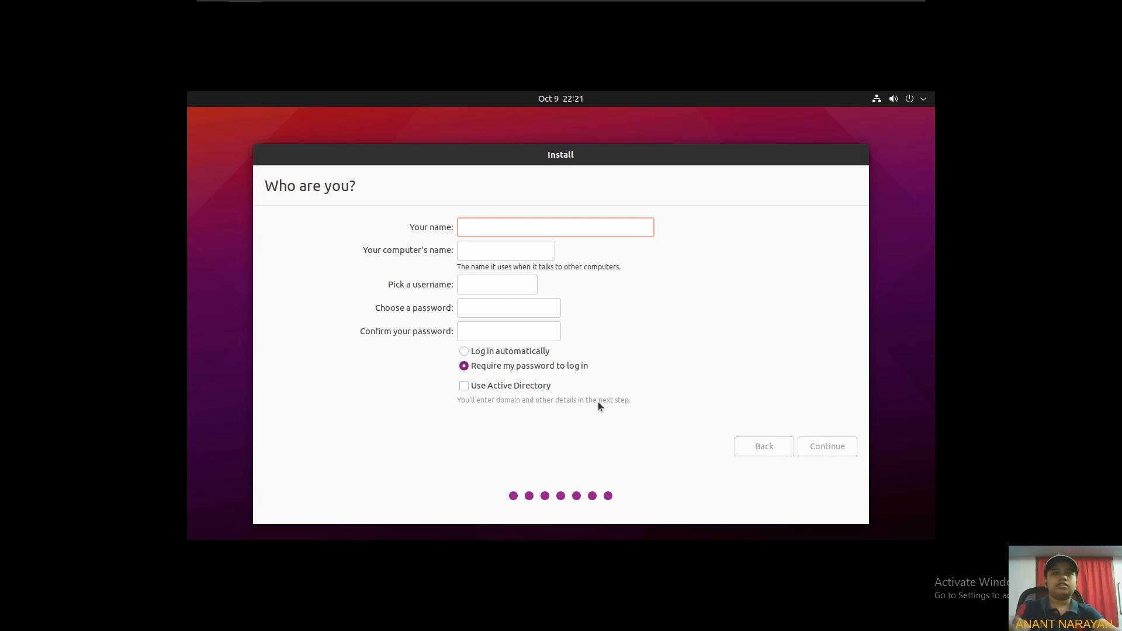
Enter the user's full name as the account name.
{"action": "type", "text": "Anant Narya"}
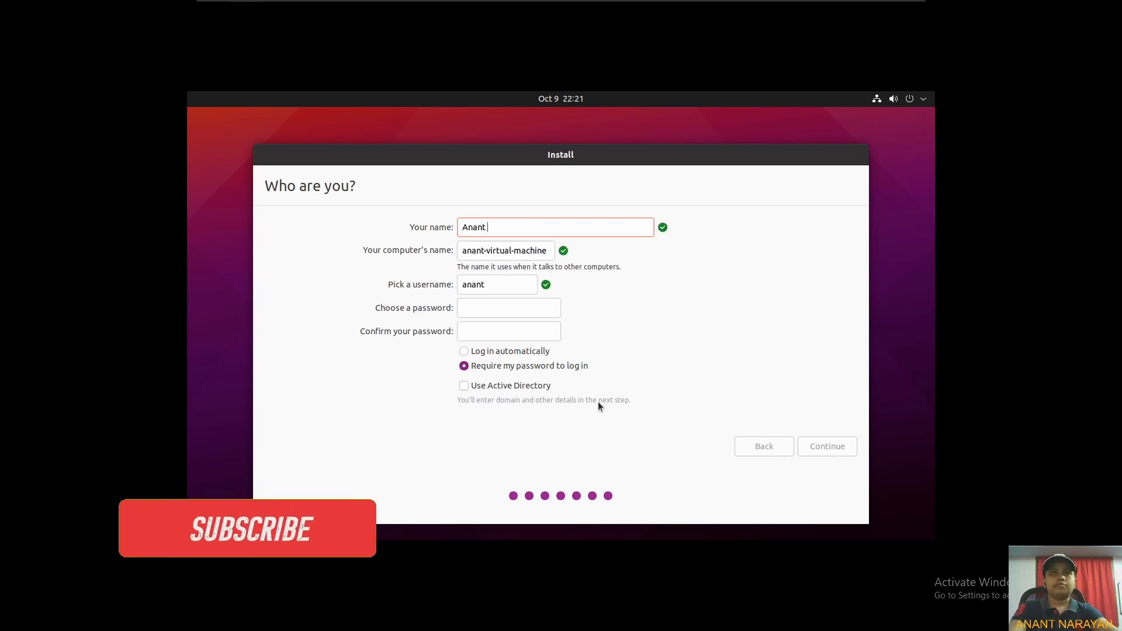
{"action": "key", "text": "BackSpace"}
{"action": "key", "text": "BackSpace"}
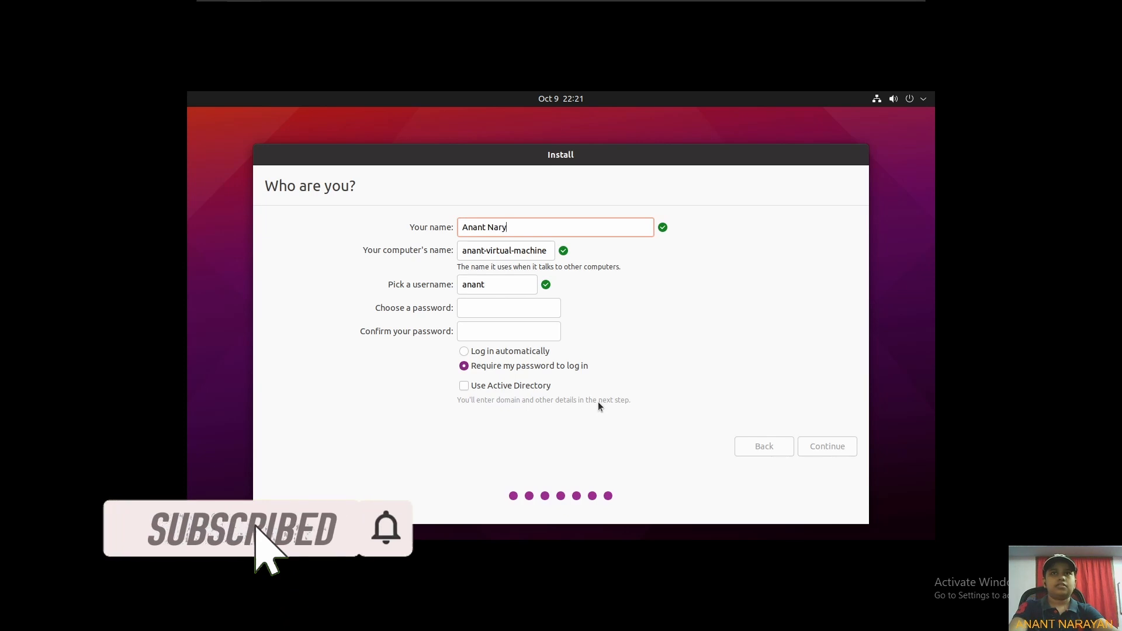
{"action": "type", "text": "aya"}
{"action": "type", "text": "n"}
{"action": "key", "text": "Tab"}
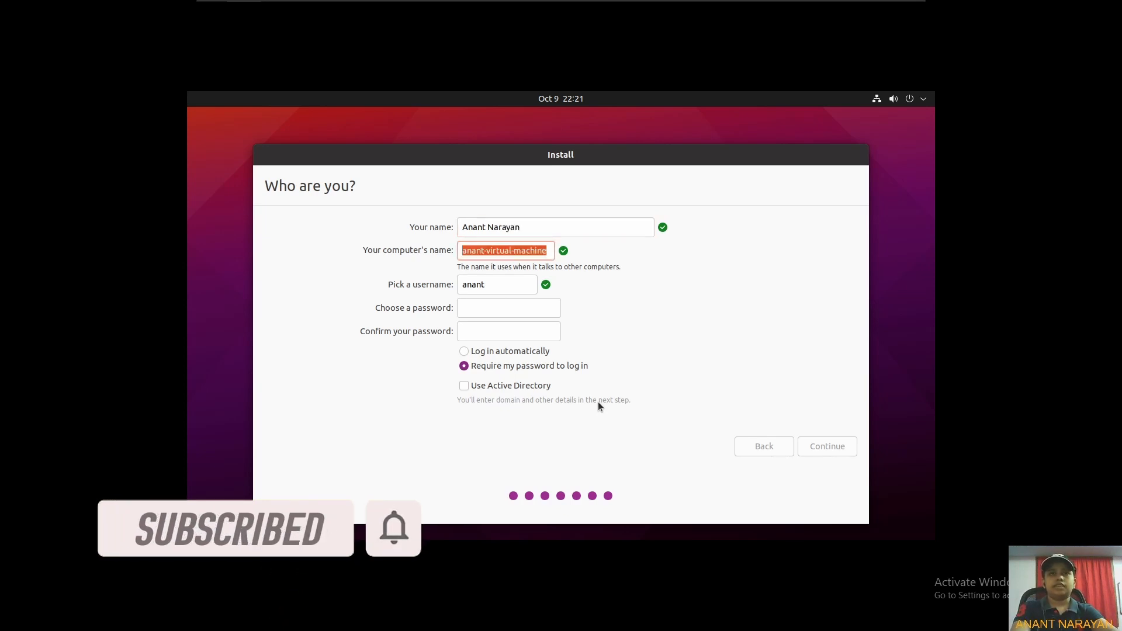
Set the computer's name to ubuntu-linux and enter the user's username.
{"action": "type", "text": "ubun"}
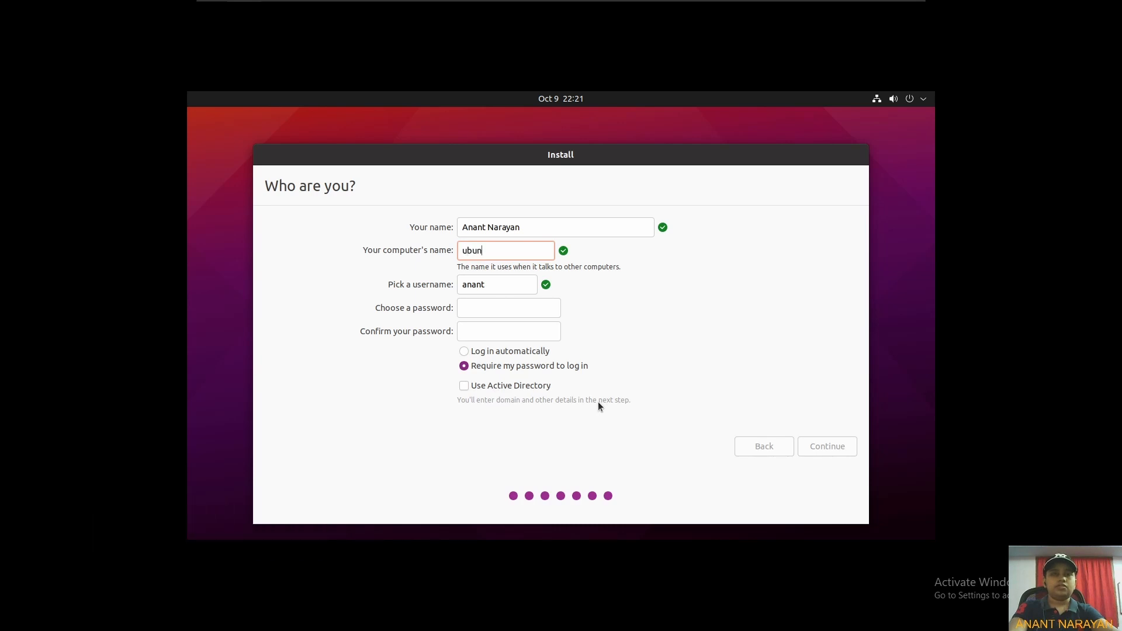
{"action": "type", "text": "tu-linux"}
{"action": "key", "text": "Tab"}
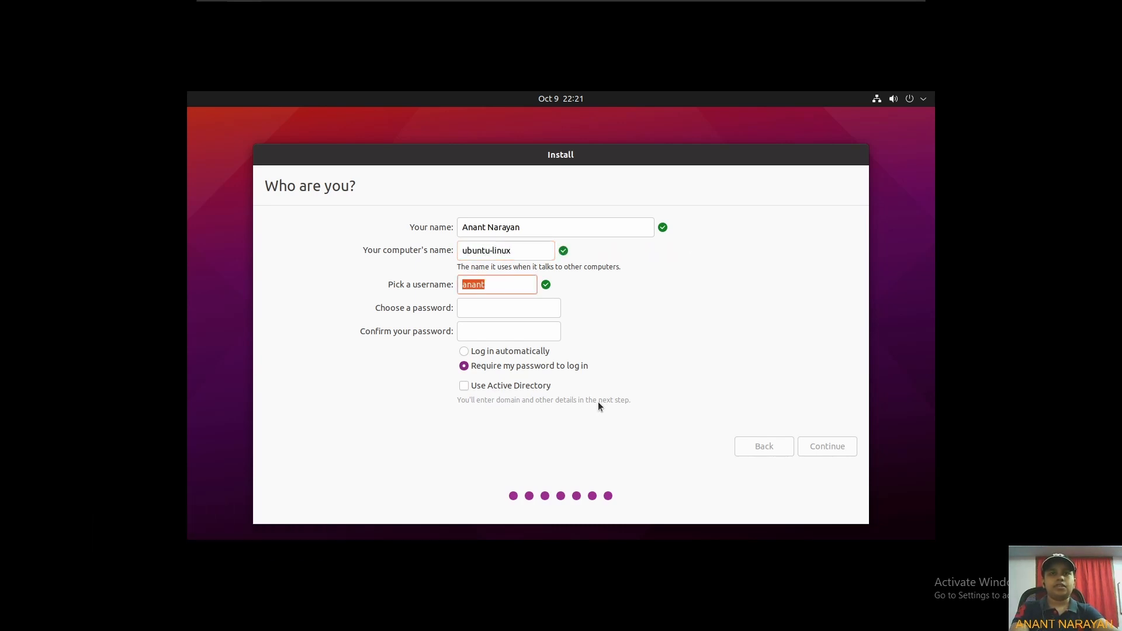
{"action": "type", "text": "anant"}
{"action": "key", "text": "Tab"}
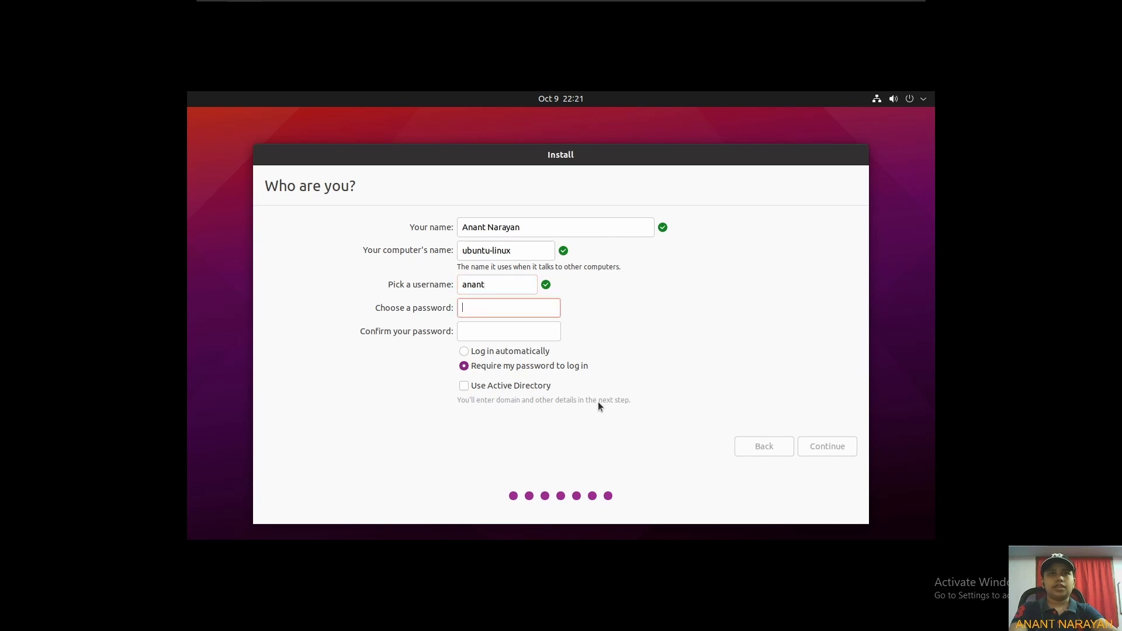
Enter and confirm the account password, then continue the installation.
{"action": "type", "text": "*****"}
{"action": "key", "text": "Tab"}
{"action": "type", "text": "*"}
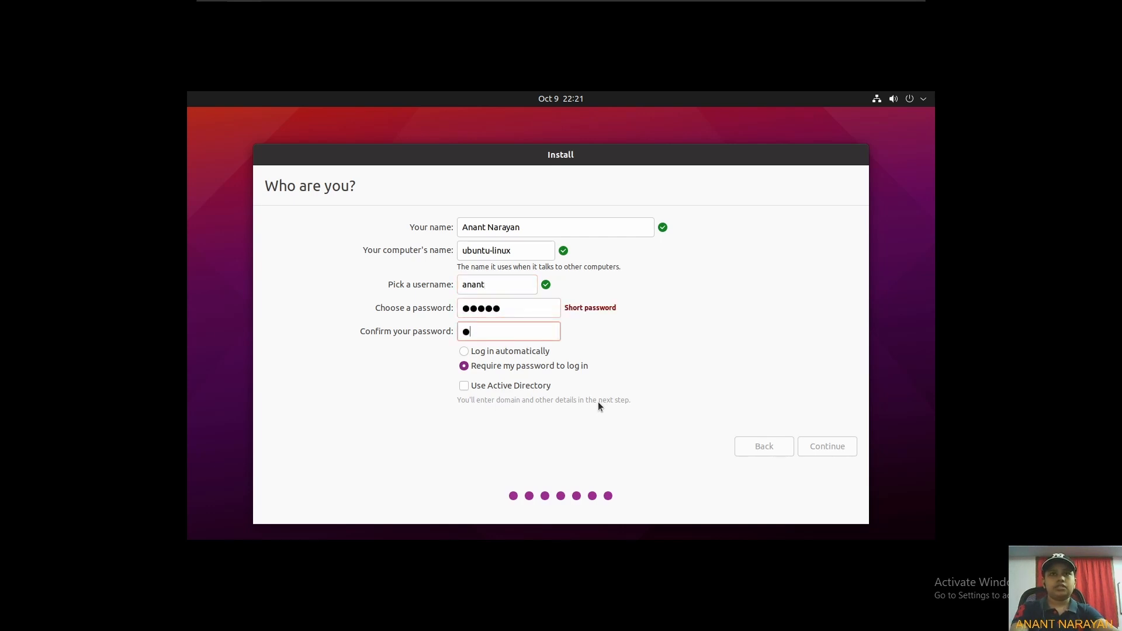
{"action": "type", "text": "****"}
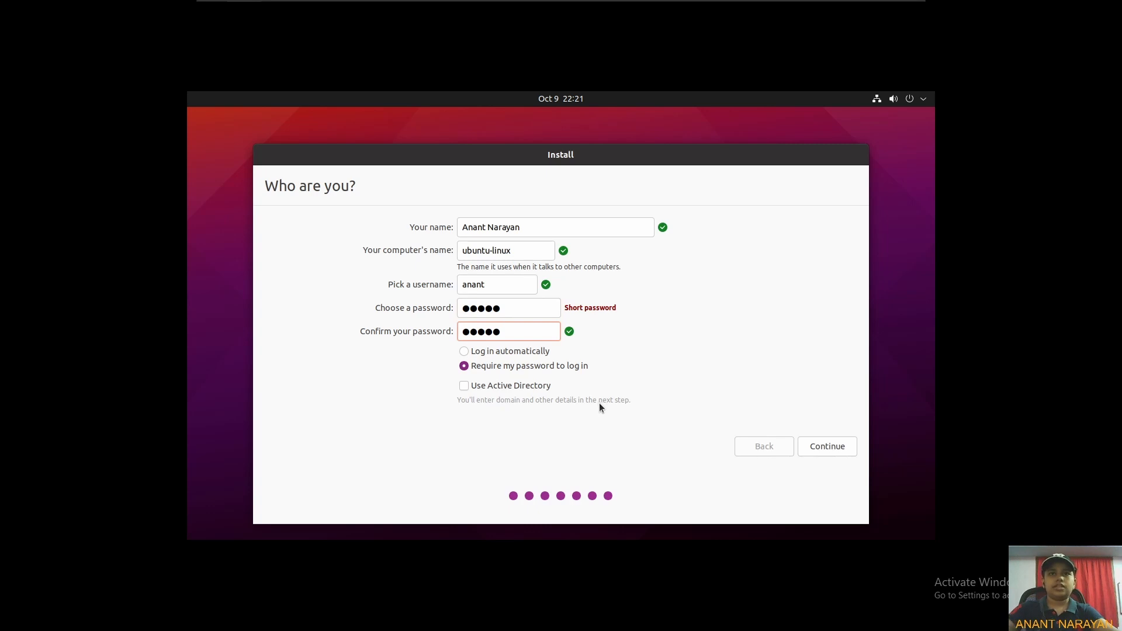
{"action": "left_click", "coordinate": [817, 450]}
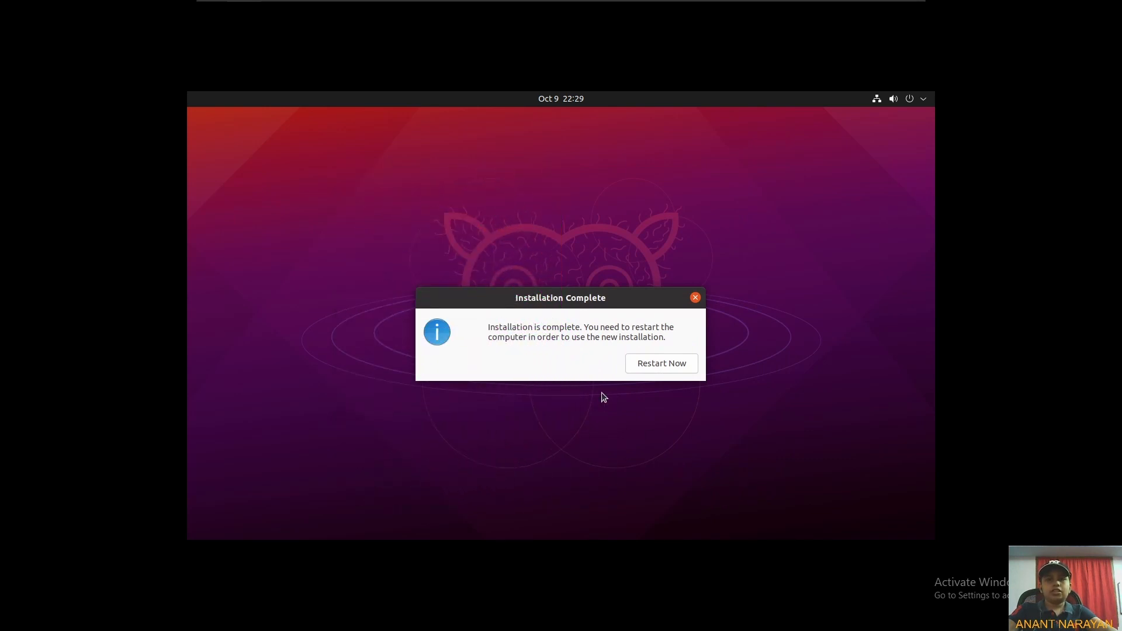
Restart the virtual machine after installation, confirming removal of the installation medium.
{"action": "left_click", "coordinate": [651, 366]}
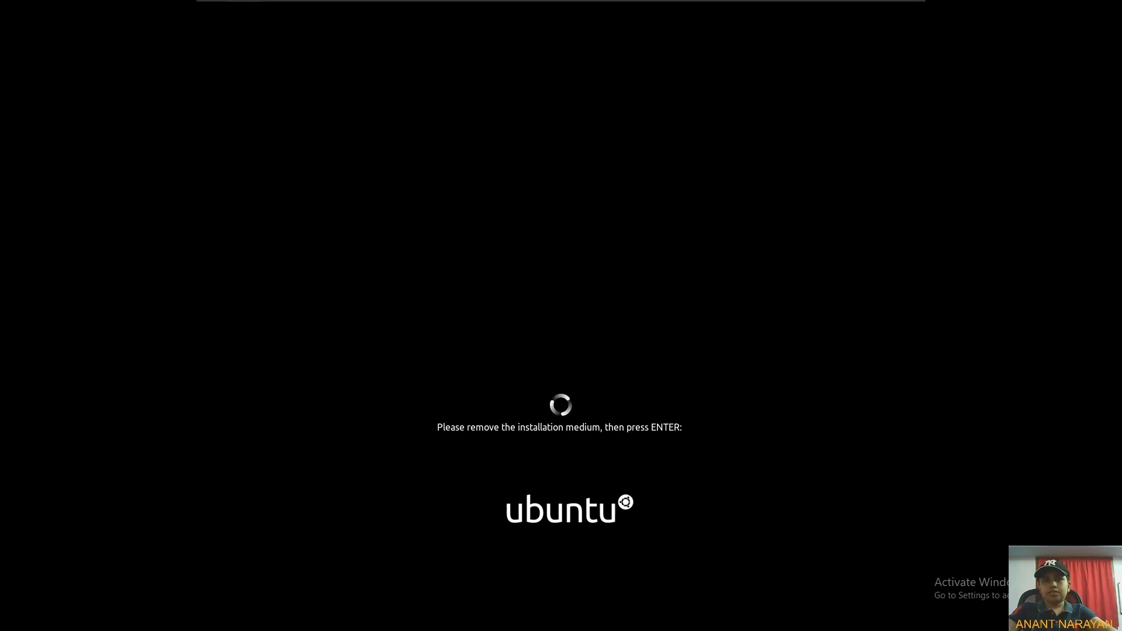
{"action": "key", "text": "Return"}
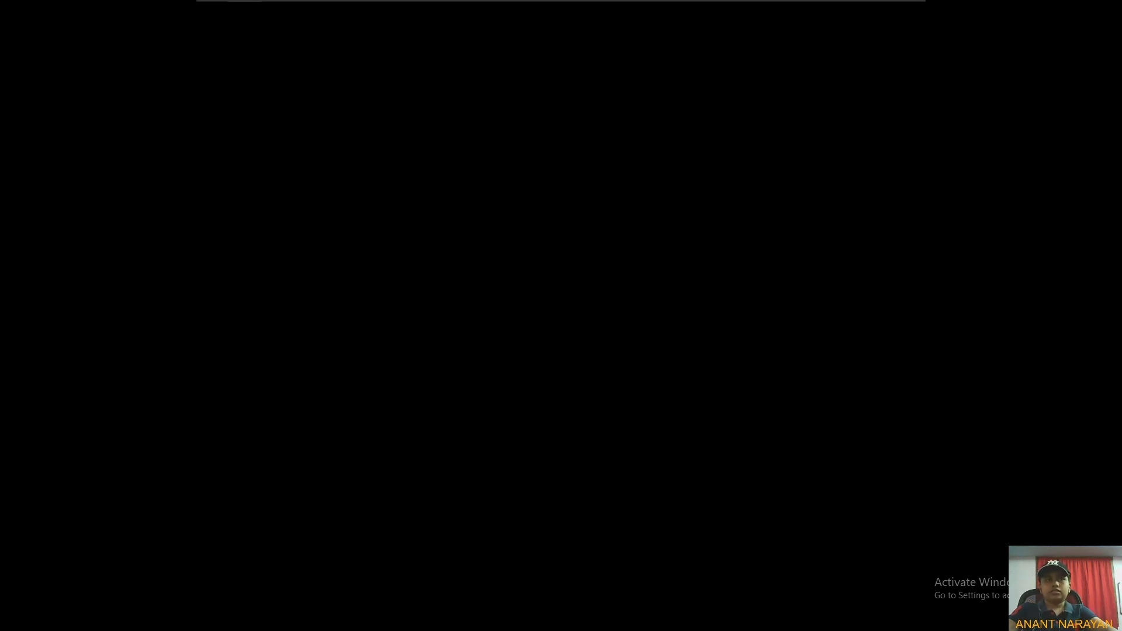